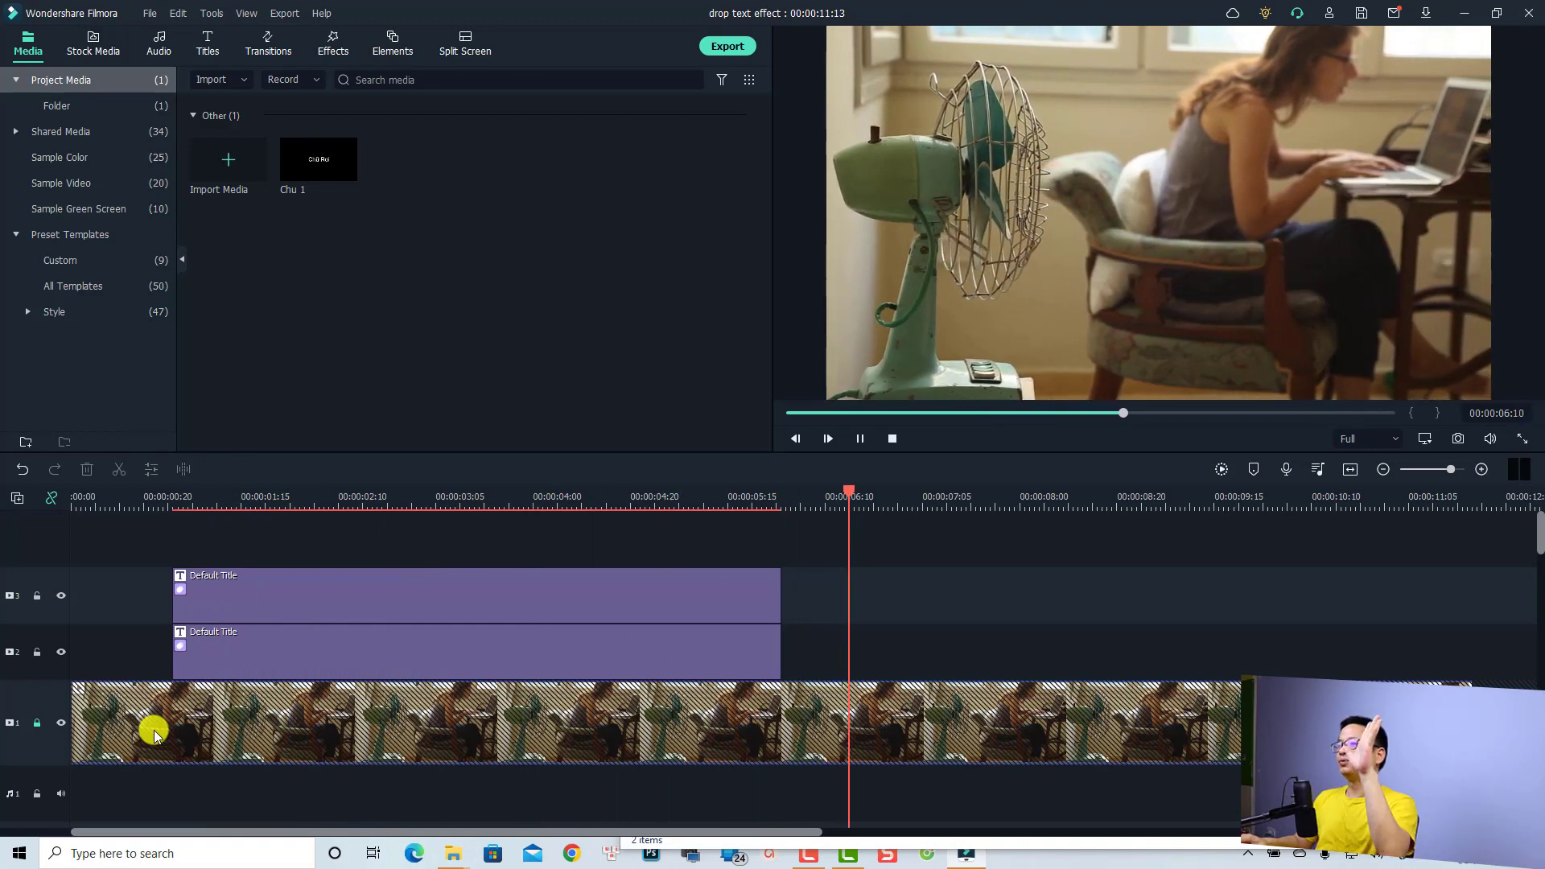
Step: Stop the preview and delete both existing title clips from video tracks 2 and 3
{"action": "key", "text": "space"}
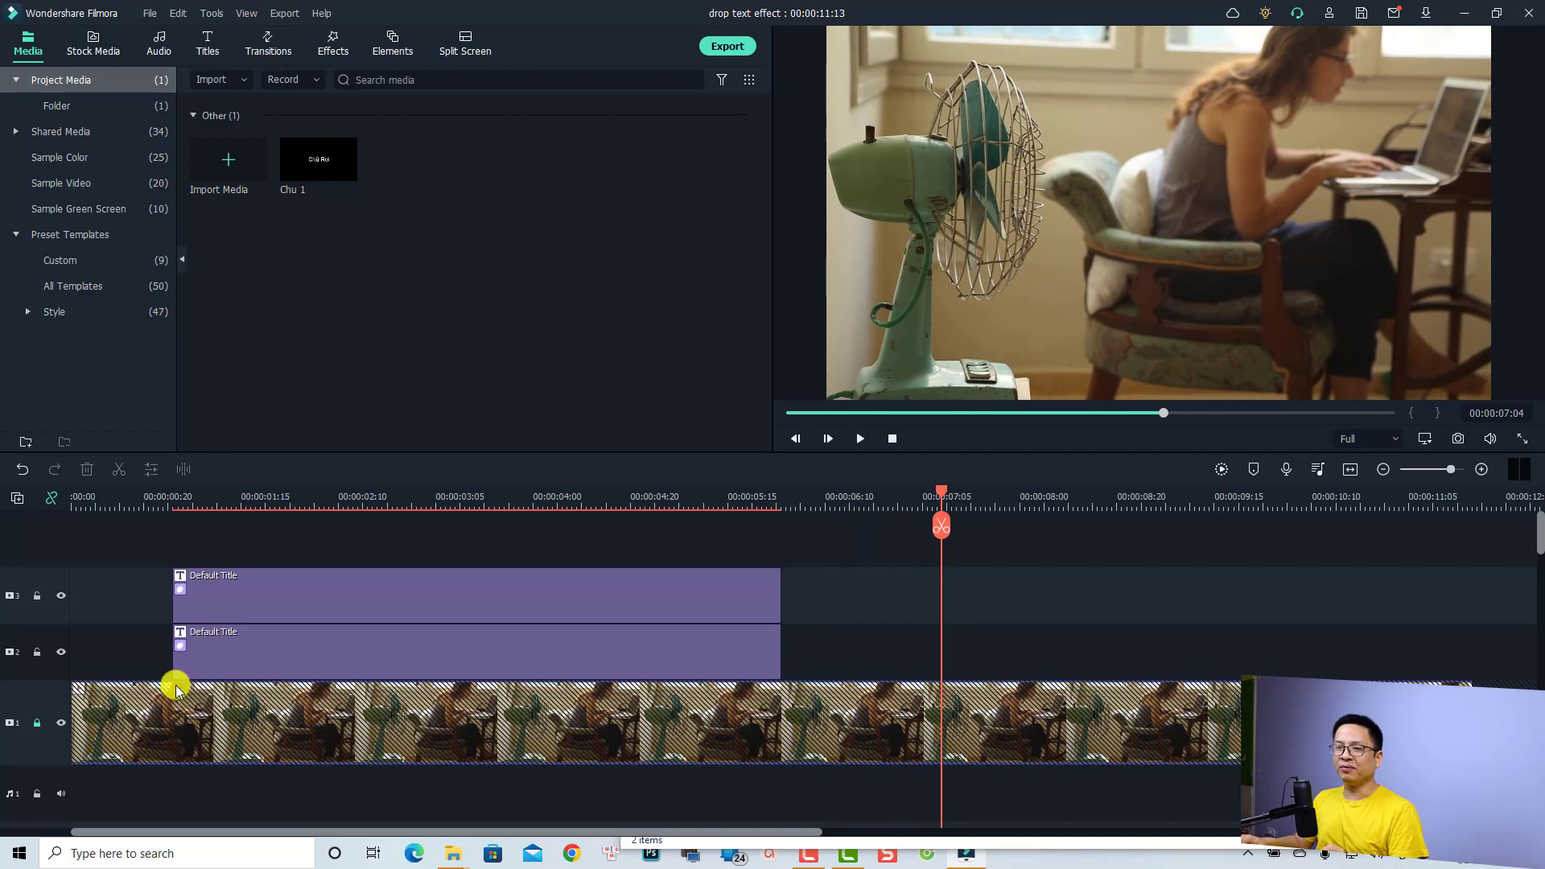
{"action": "left_click_drag", "start_coordinate": [848, 563], "coordinate": [480, 661]}
{"action": "key", "text": "Delete"}
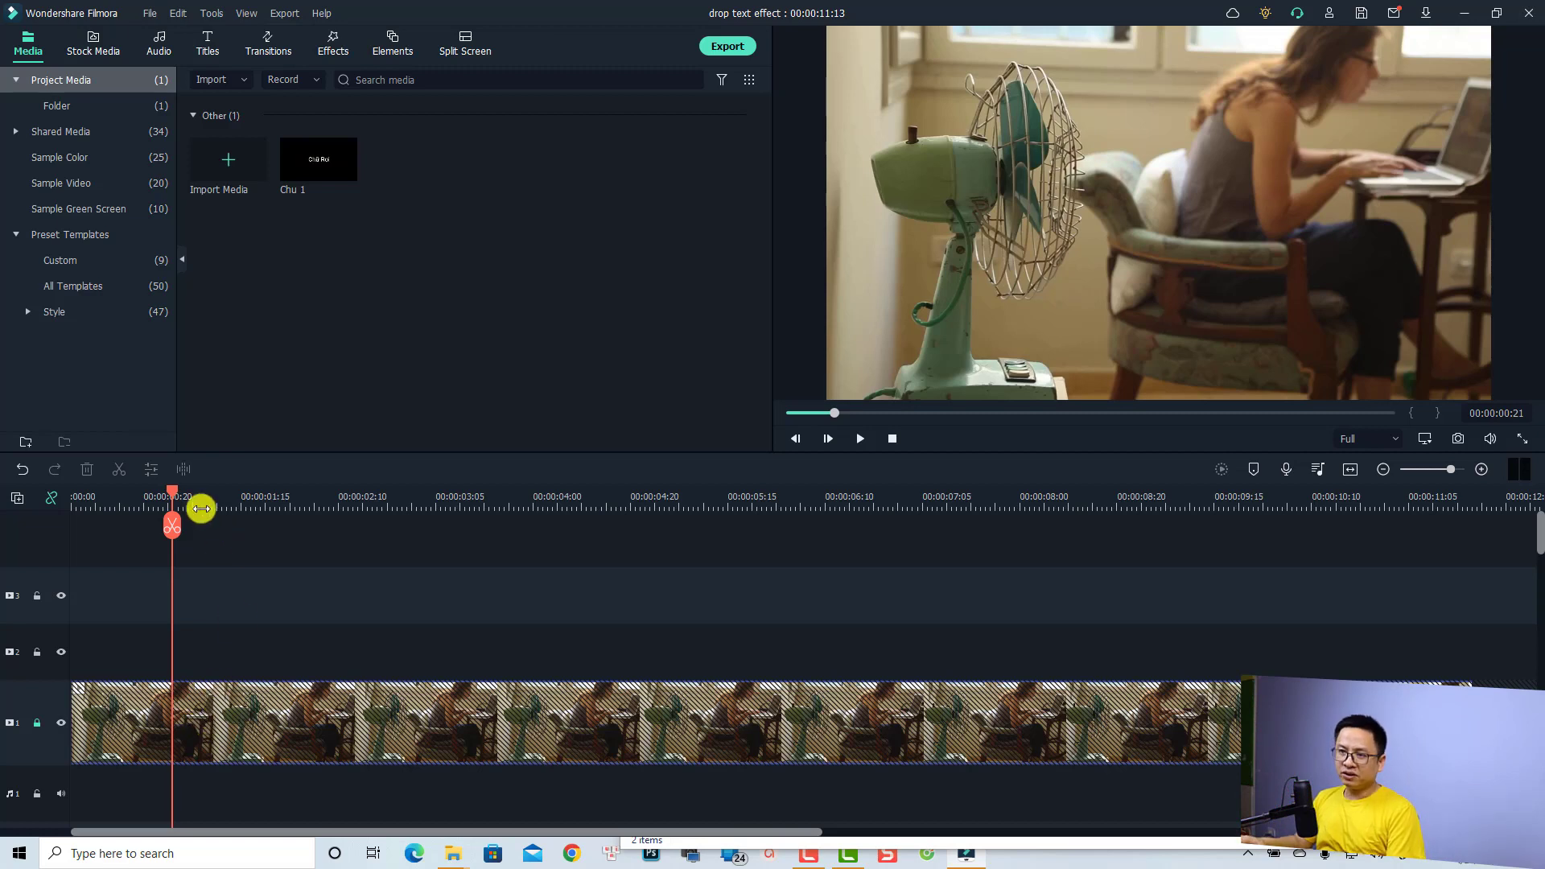
Step: Search the Basic titles for "default title" and place the Default Title on video track 2 starting at 00:00:00:20
{"action": "mouse_move", "coordinate": [172, 498]}
{"action": "left_mouse_down"}
{"action": "mouse_move", "coordinate": [146, 502]}
{"action": "mouse_move", "coordinate": [169, 513]}
{"action": "left_mouse_up"}
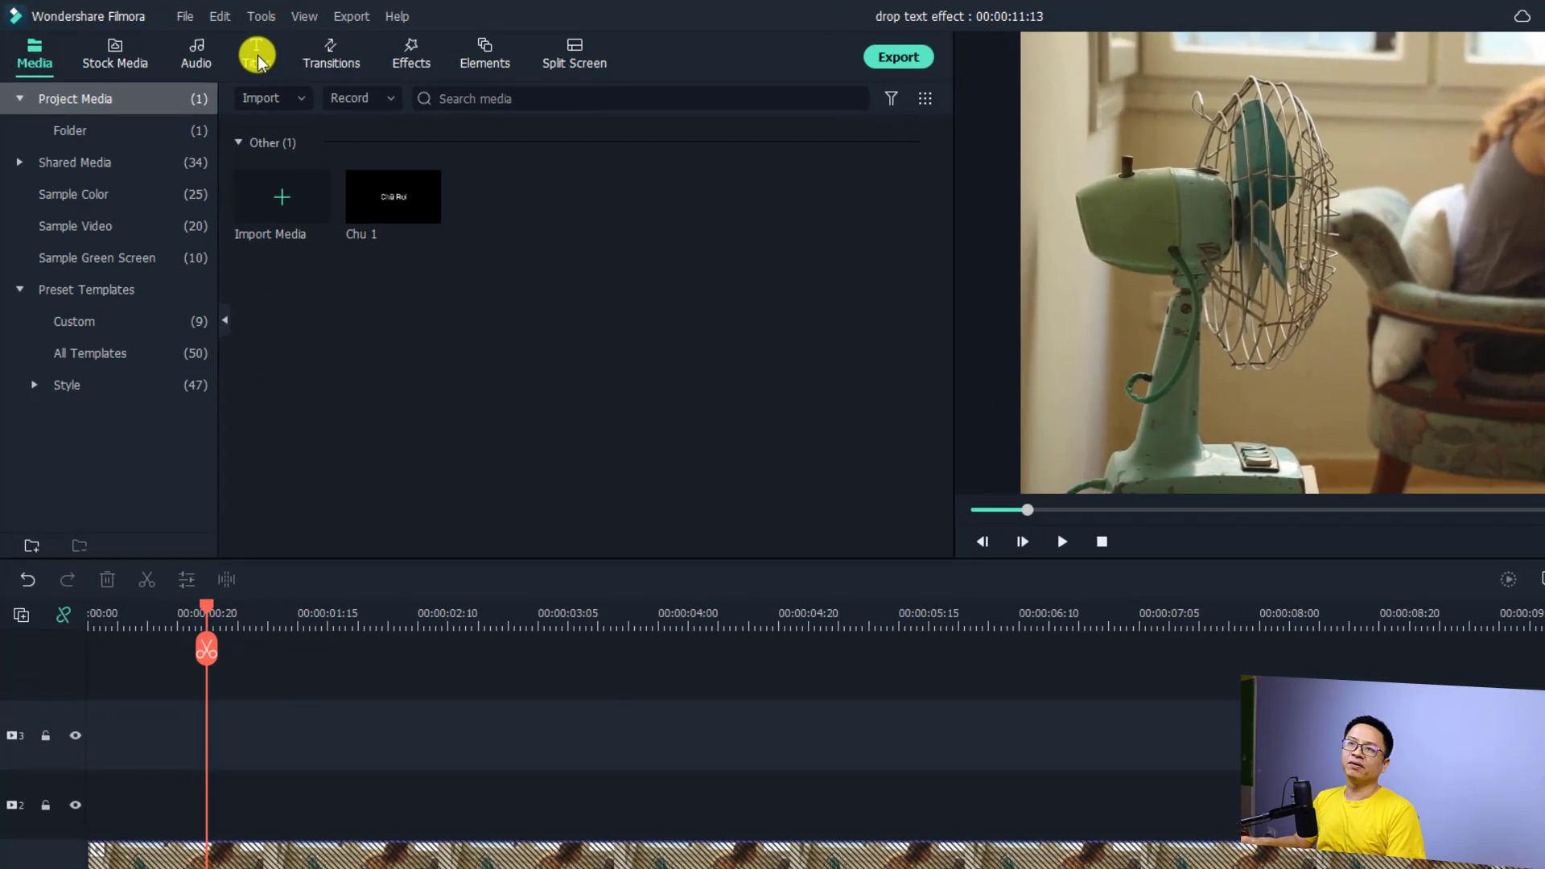
{"action": "left_click", "coordinate": [258, 58]}
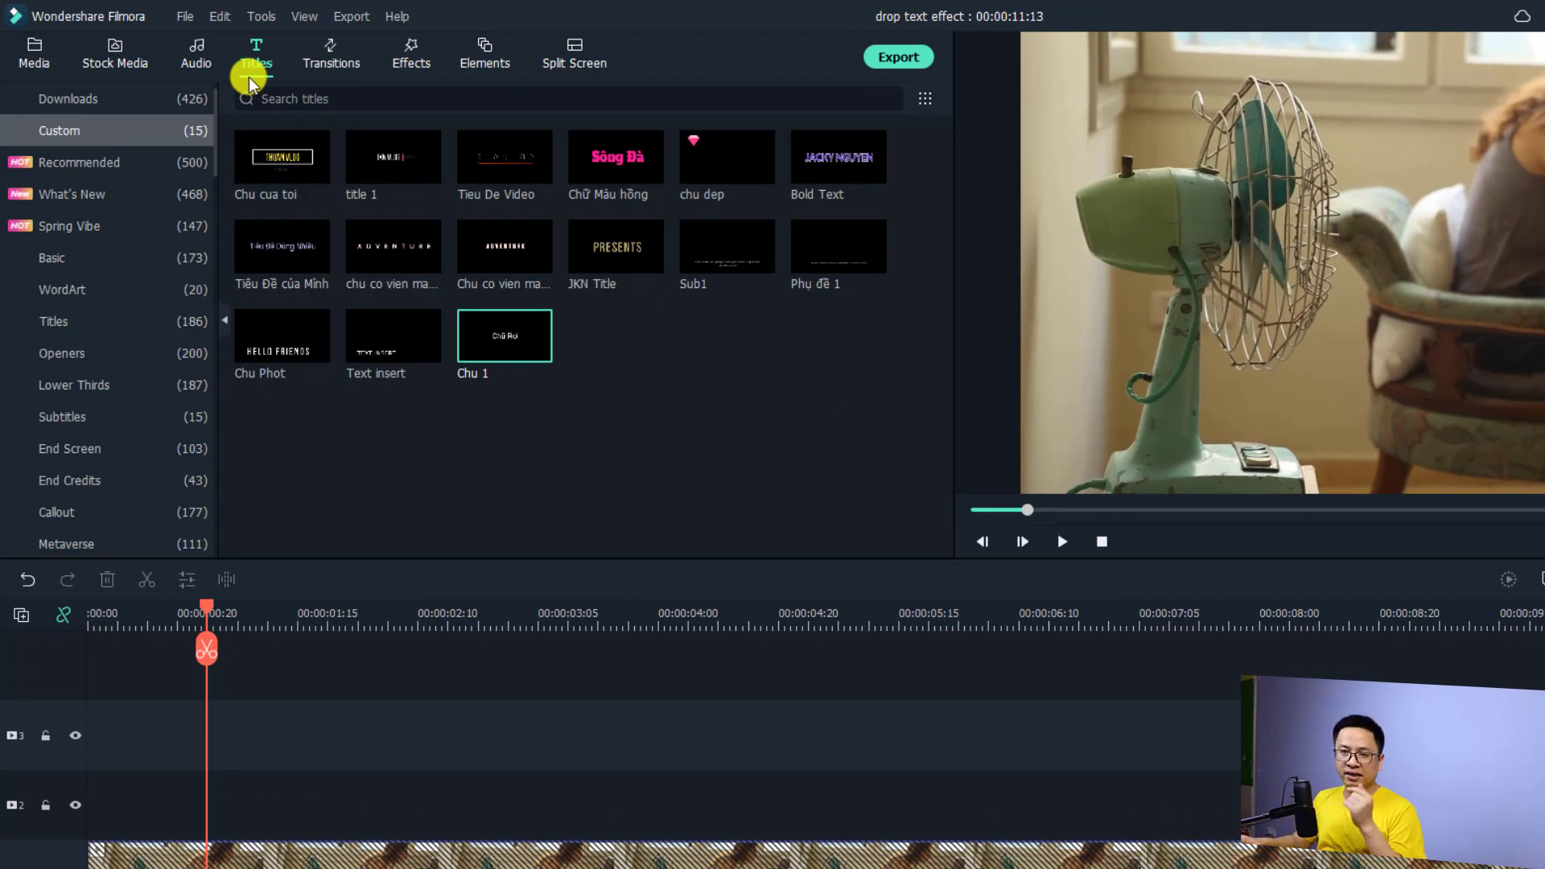
{"action": "left_click", "coordinate": [52, 259]}
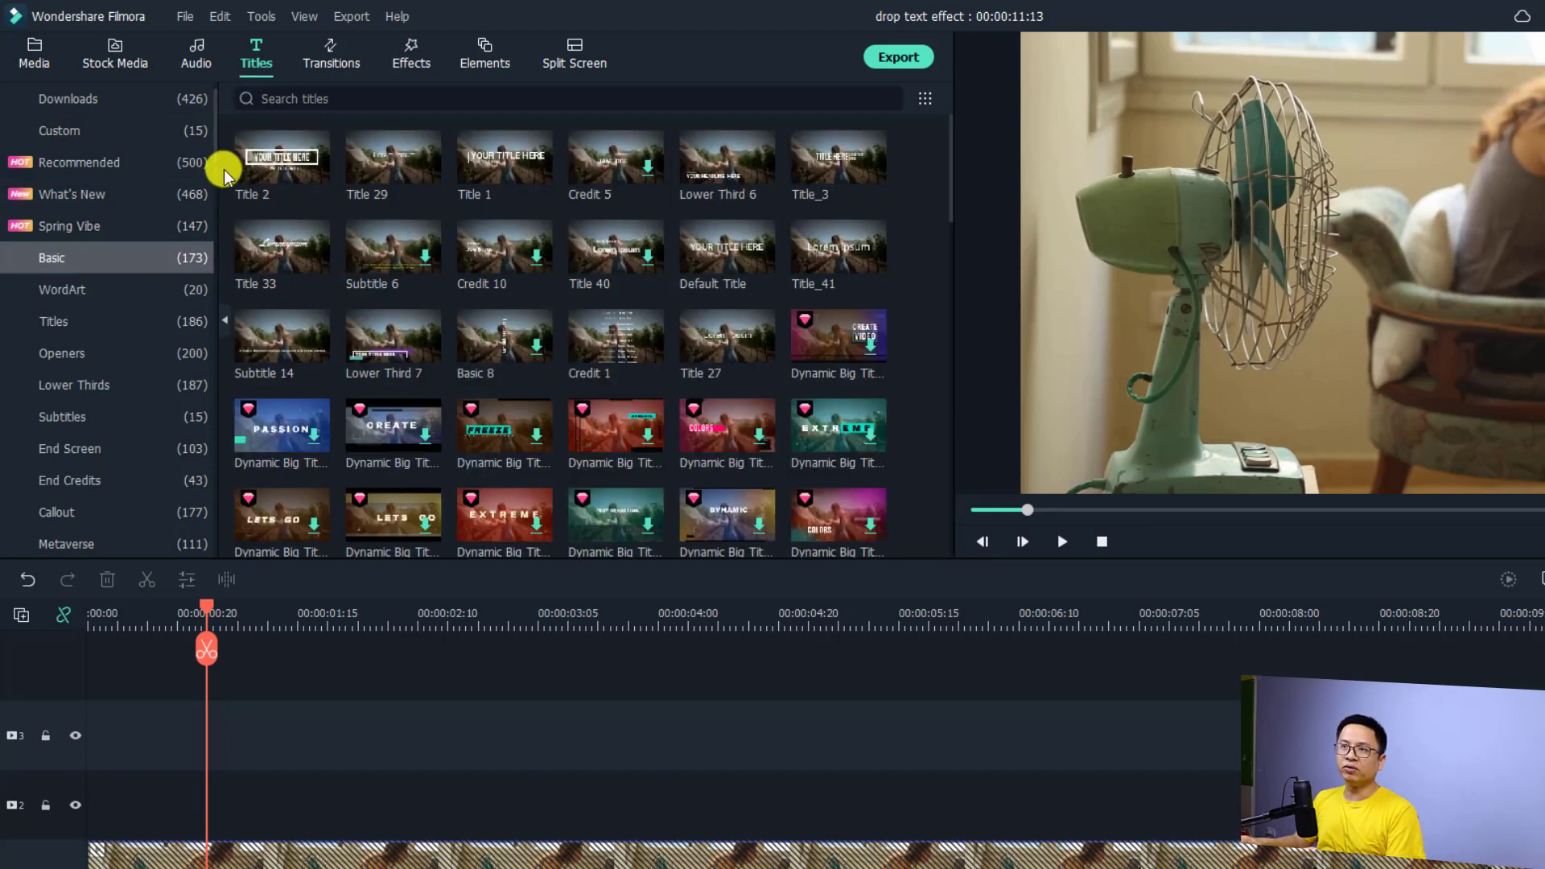
{"action": "left_click", "coordinate": [306, 98]}
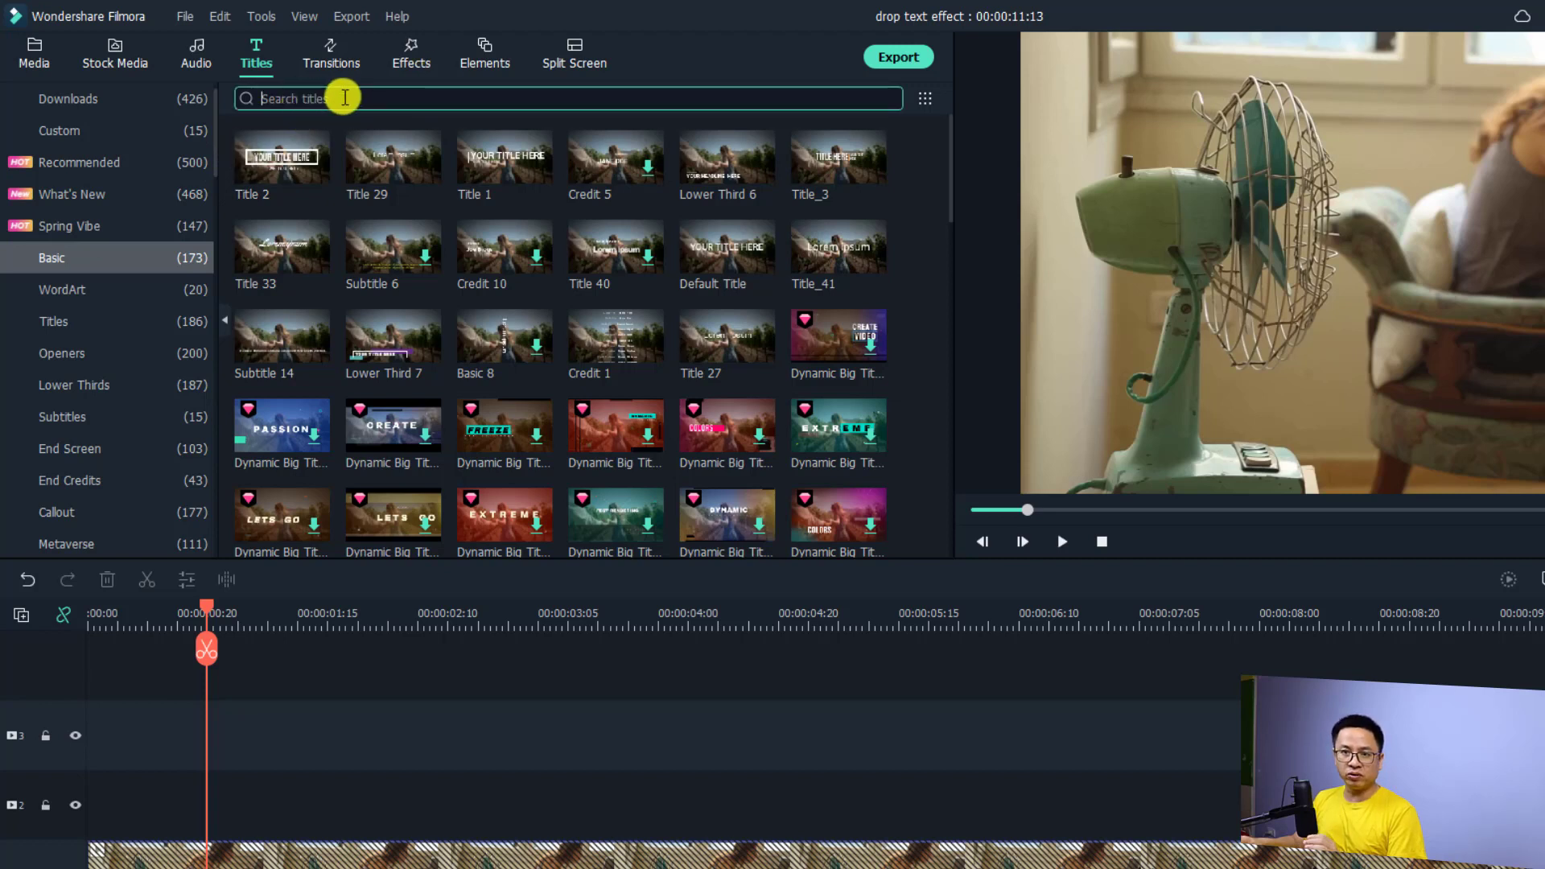
{"action": "type", "text": "de"}
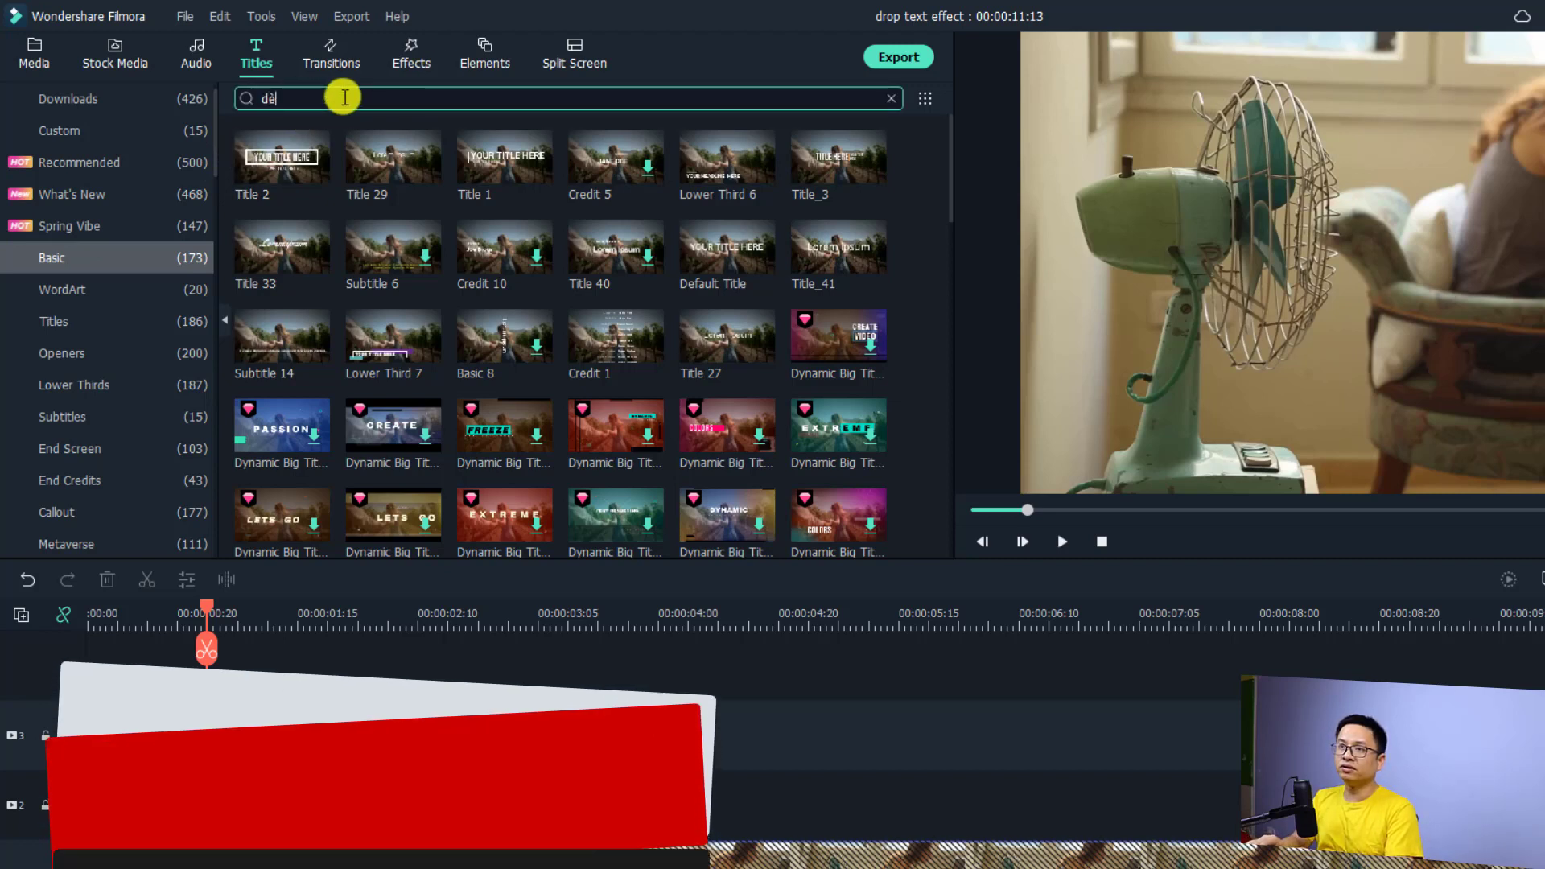
{"action": "type", "text": "fault title"}
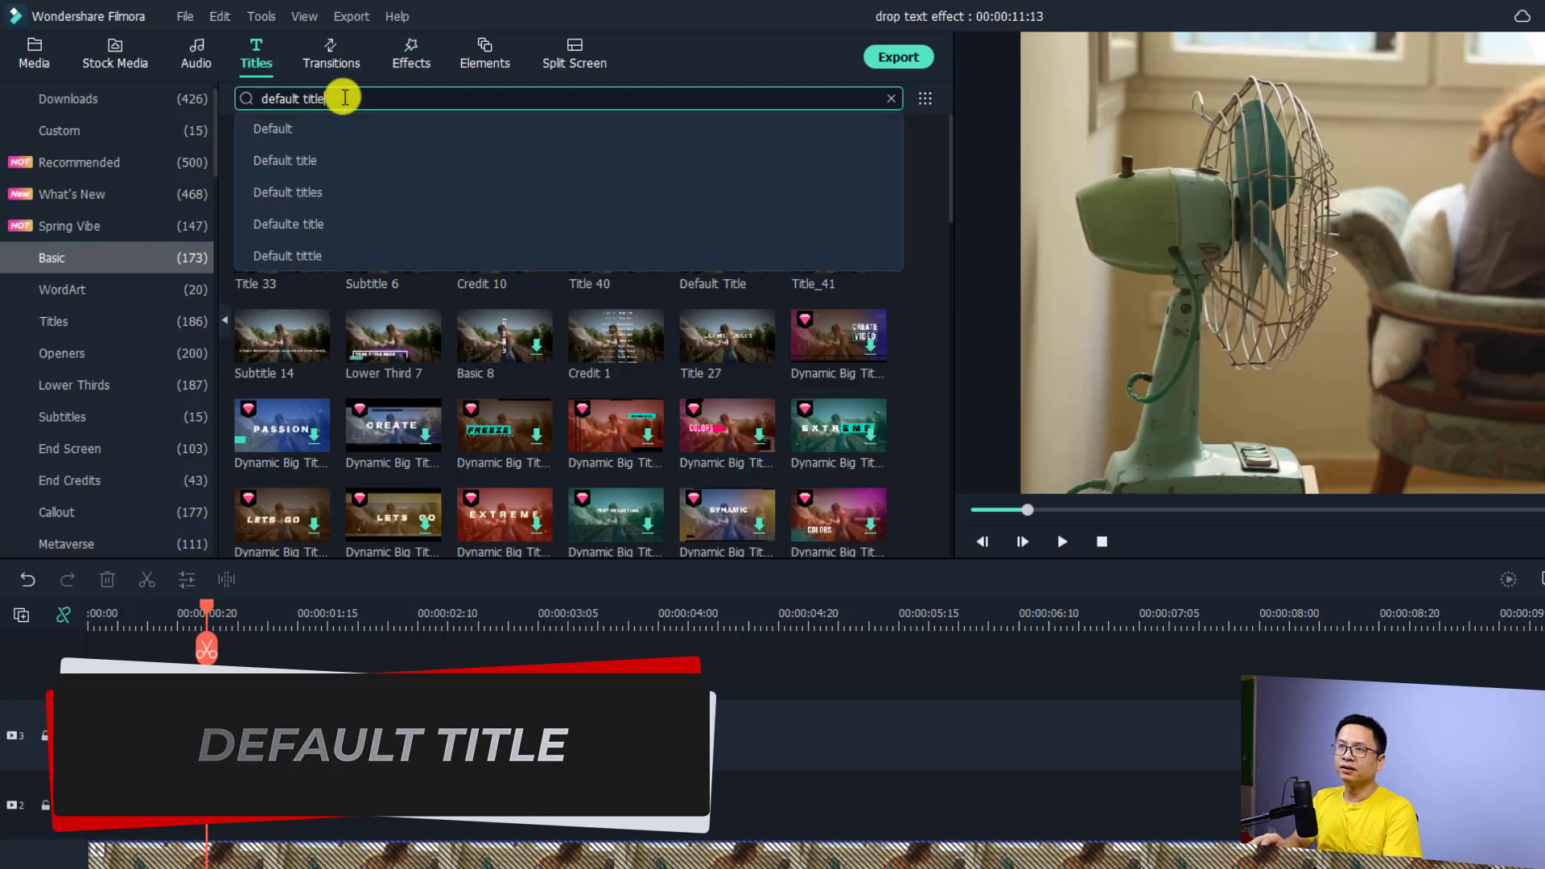
{"action": "key", "text": "Return"}
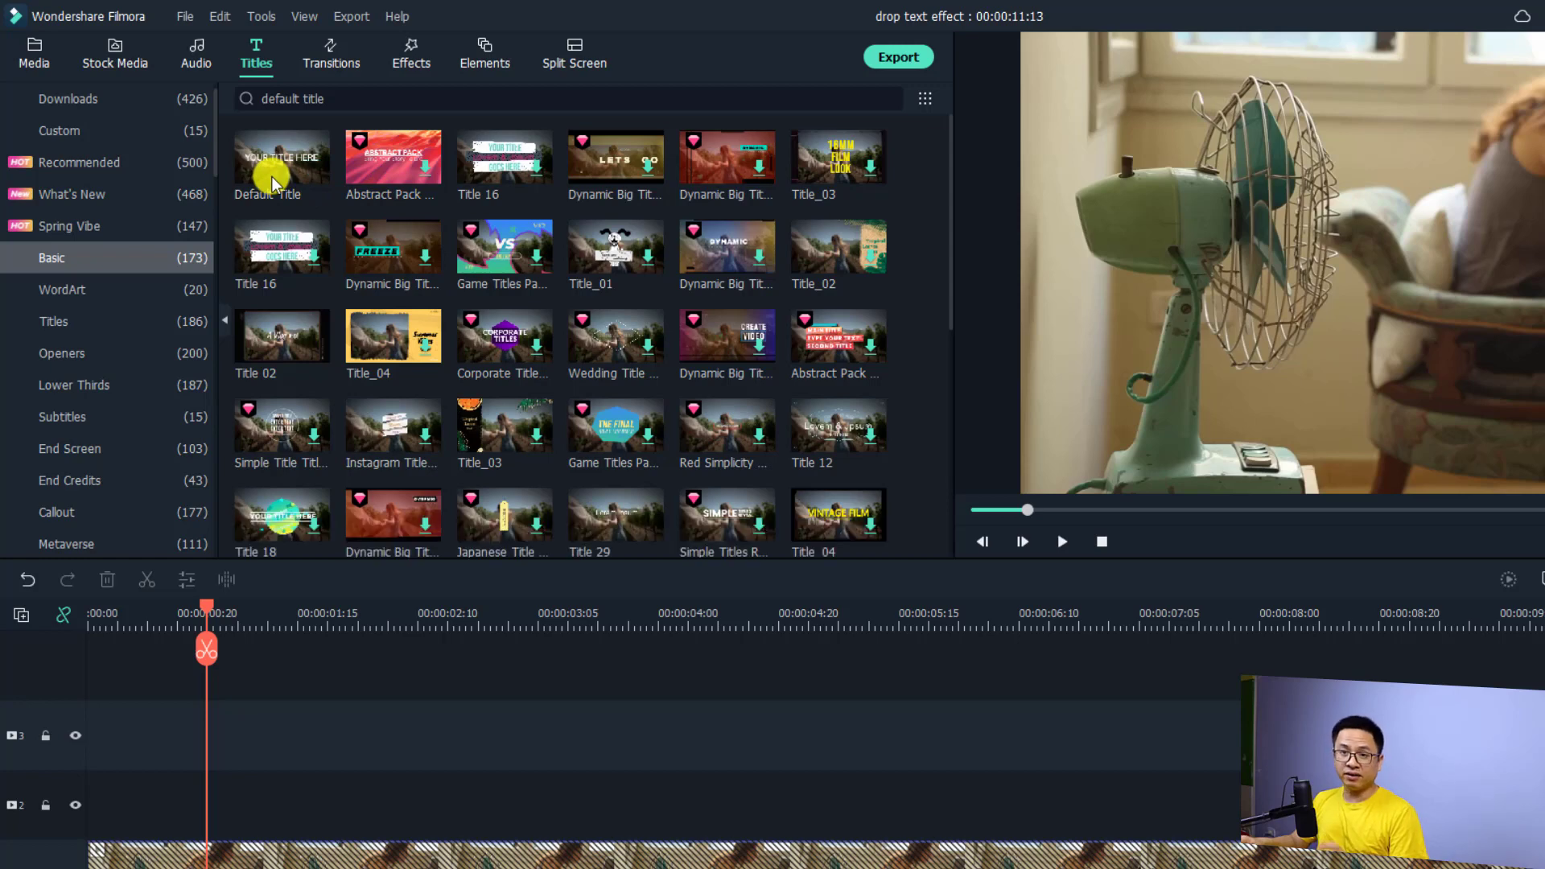
{"action": "left_click_drag", "start_coordinate": [272, 176], "coordinate": [200, 768]}
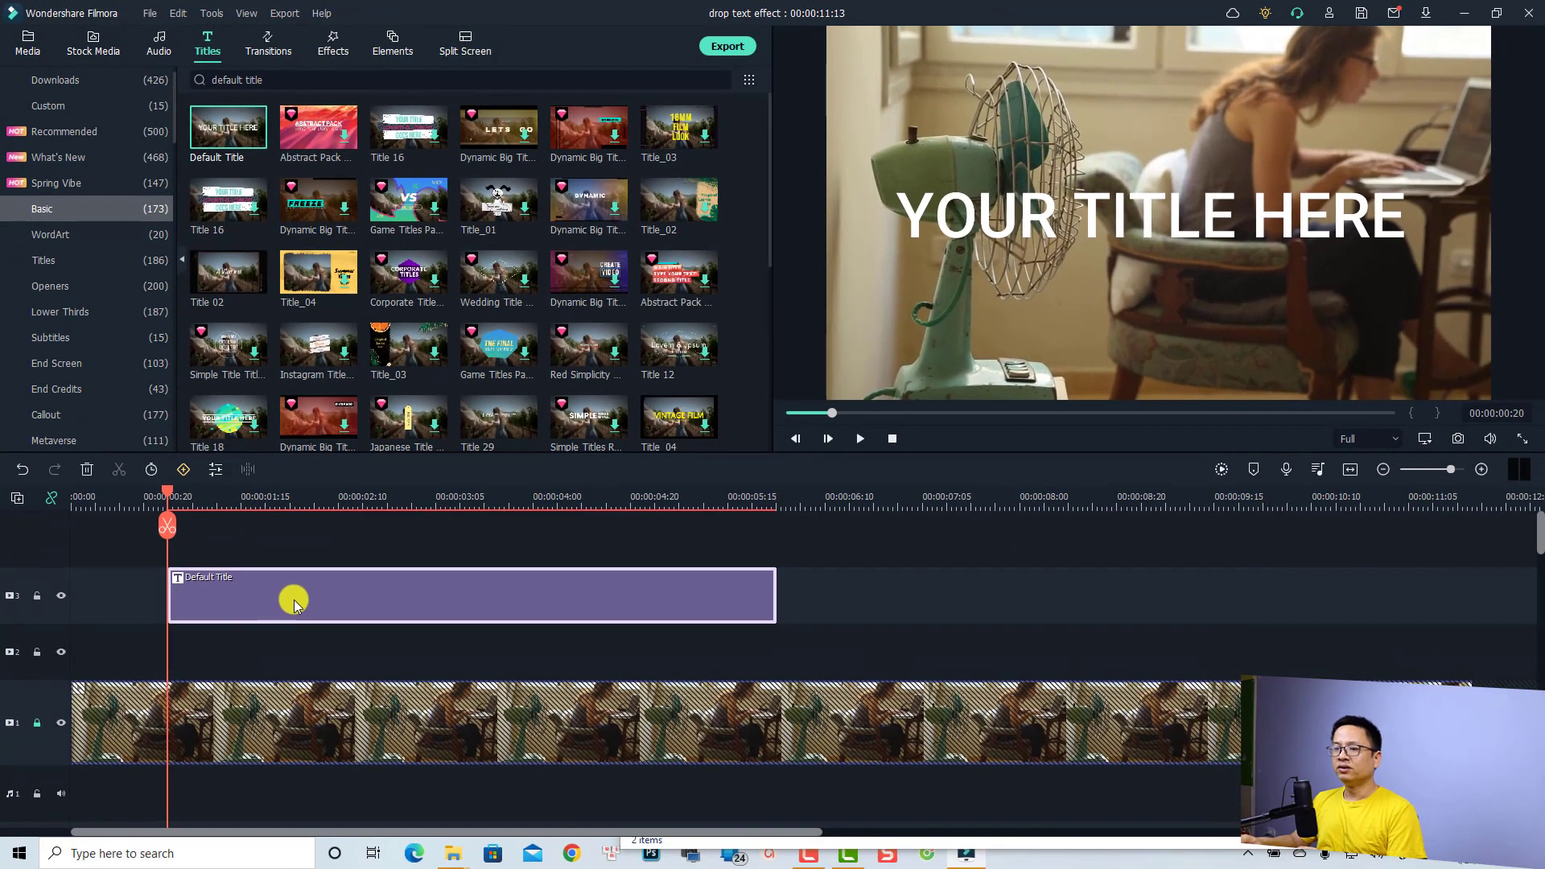
{"action": "left_click_drag", "start_coordinate": [294, 604], "coordinate": [269, 676]}
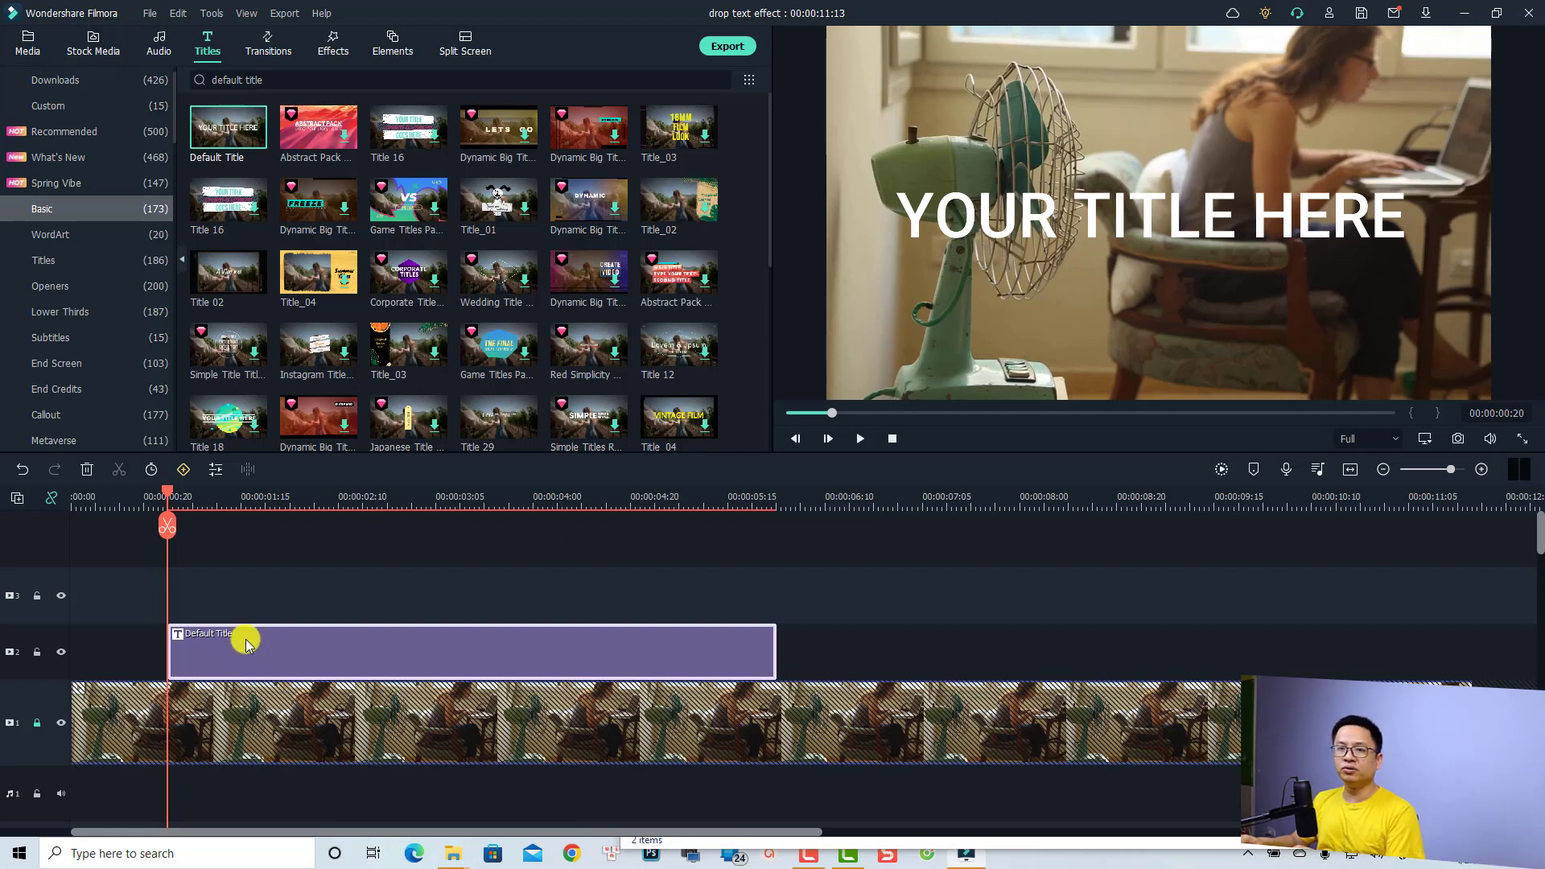
Step: Replace the title's placeholder text with "Drop Text"
{"action": "double_click", "coordinate": [246, 648]}
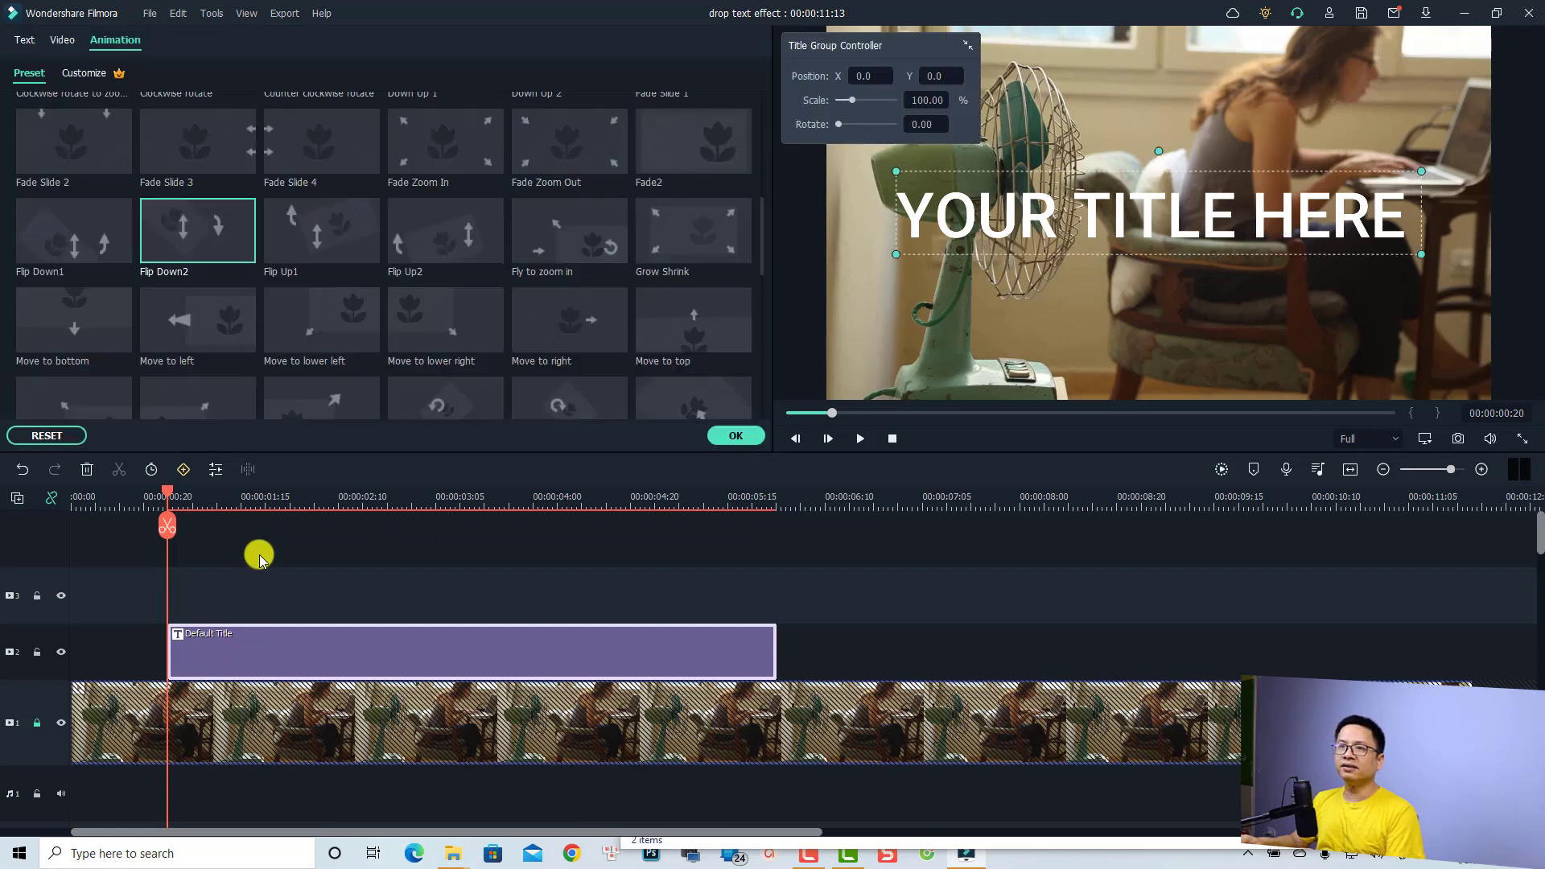
{"action": "left_click", "coordinate": [14, 43]}
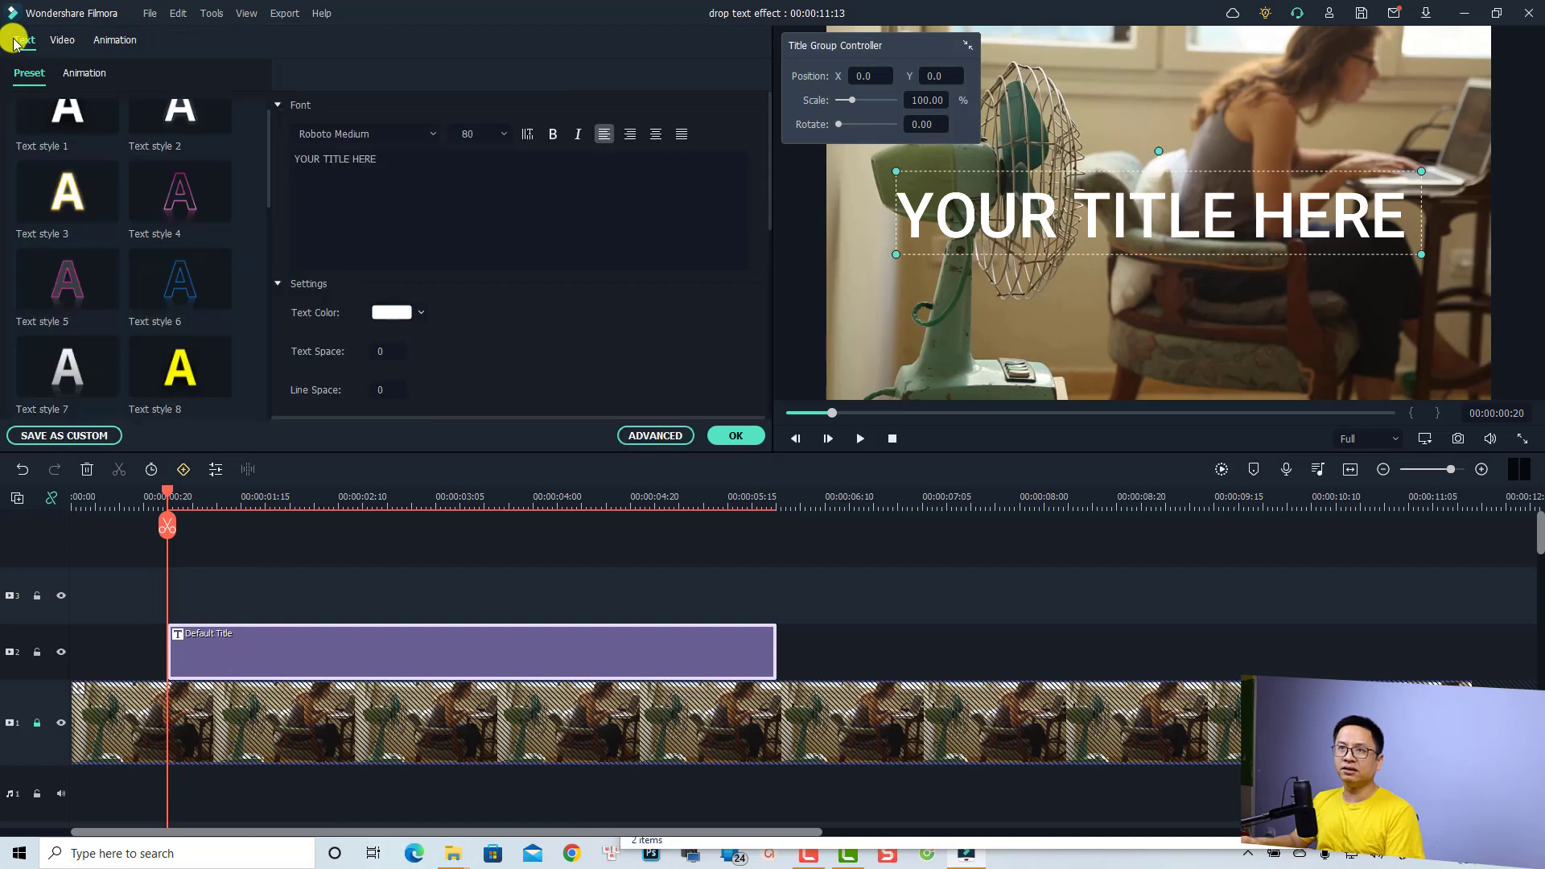
{"action": "left_click", "coordinate": [408, 175]}
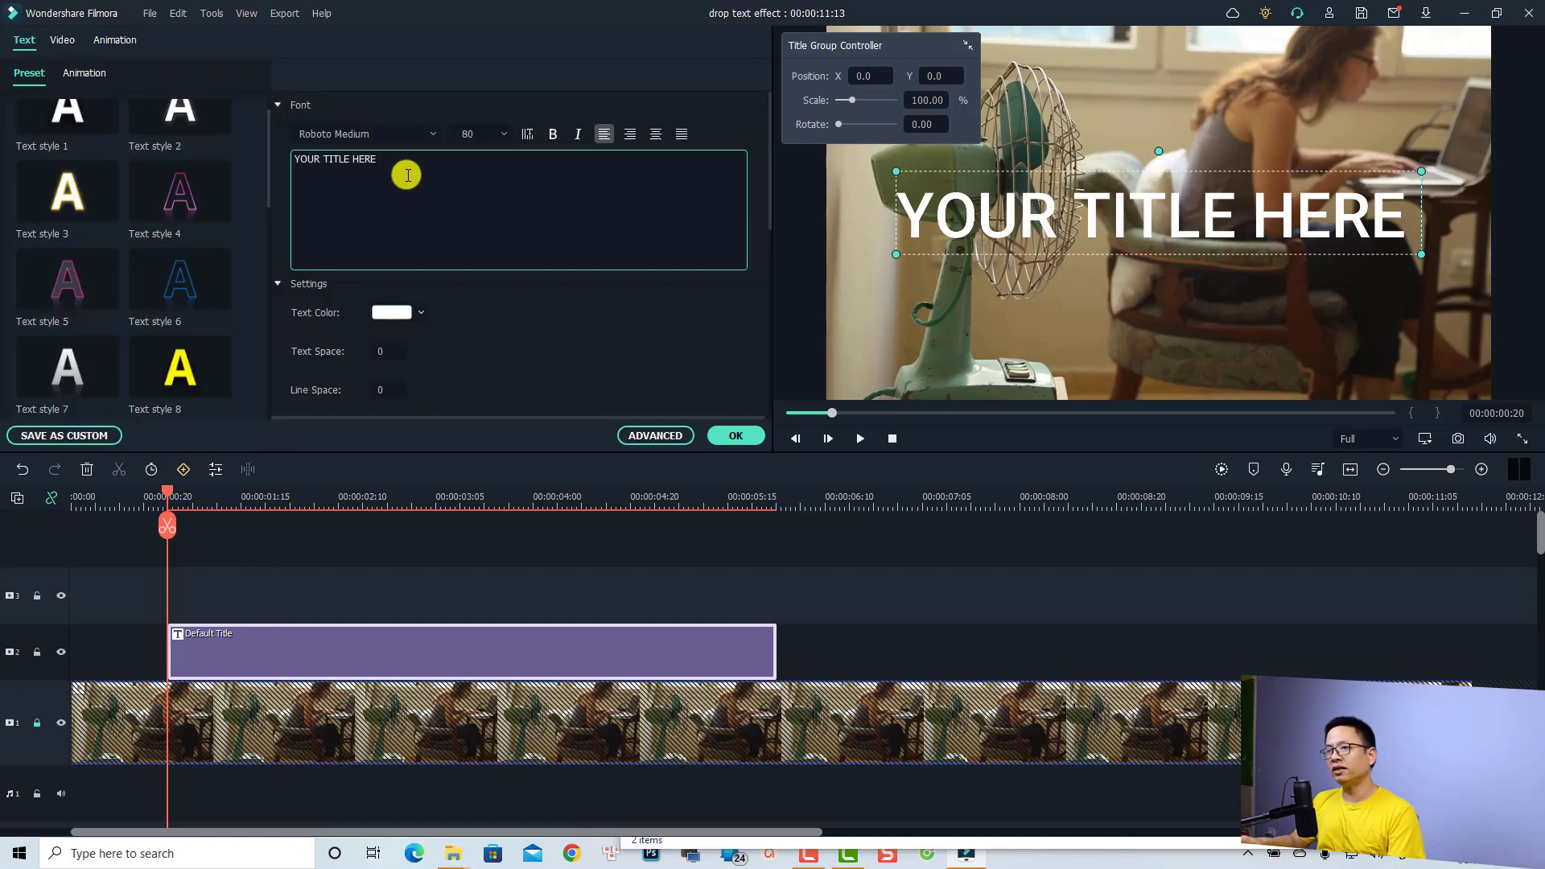
{"action": "key", "text": "ctrl+a"}
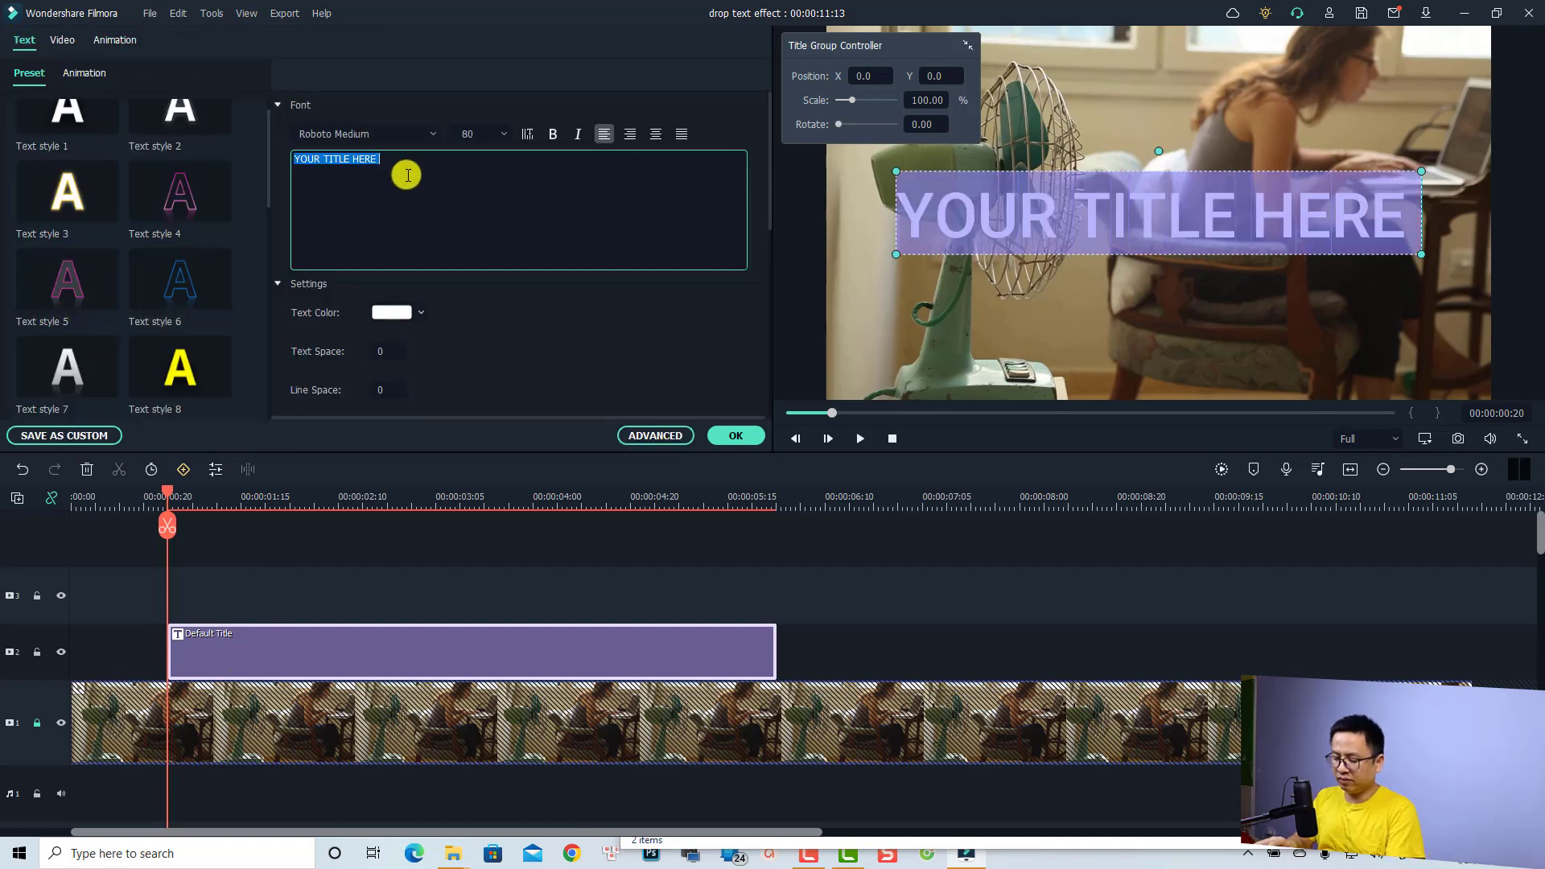
{"action": "type", "text": "Drop Te"}
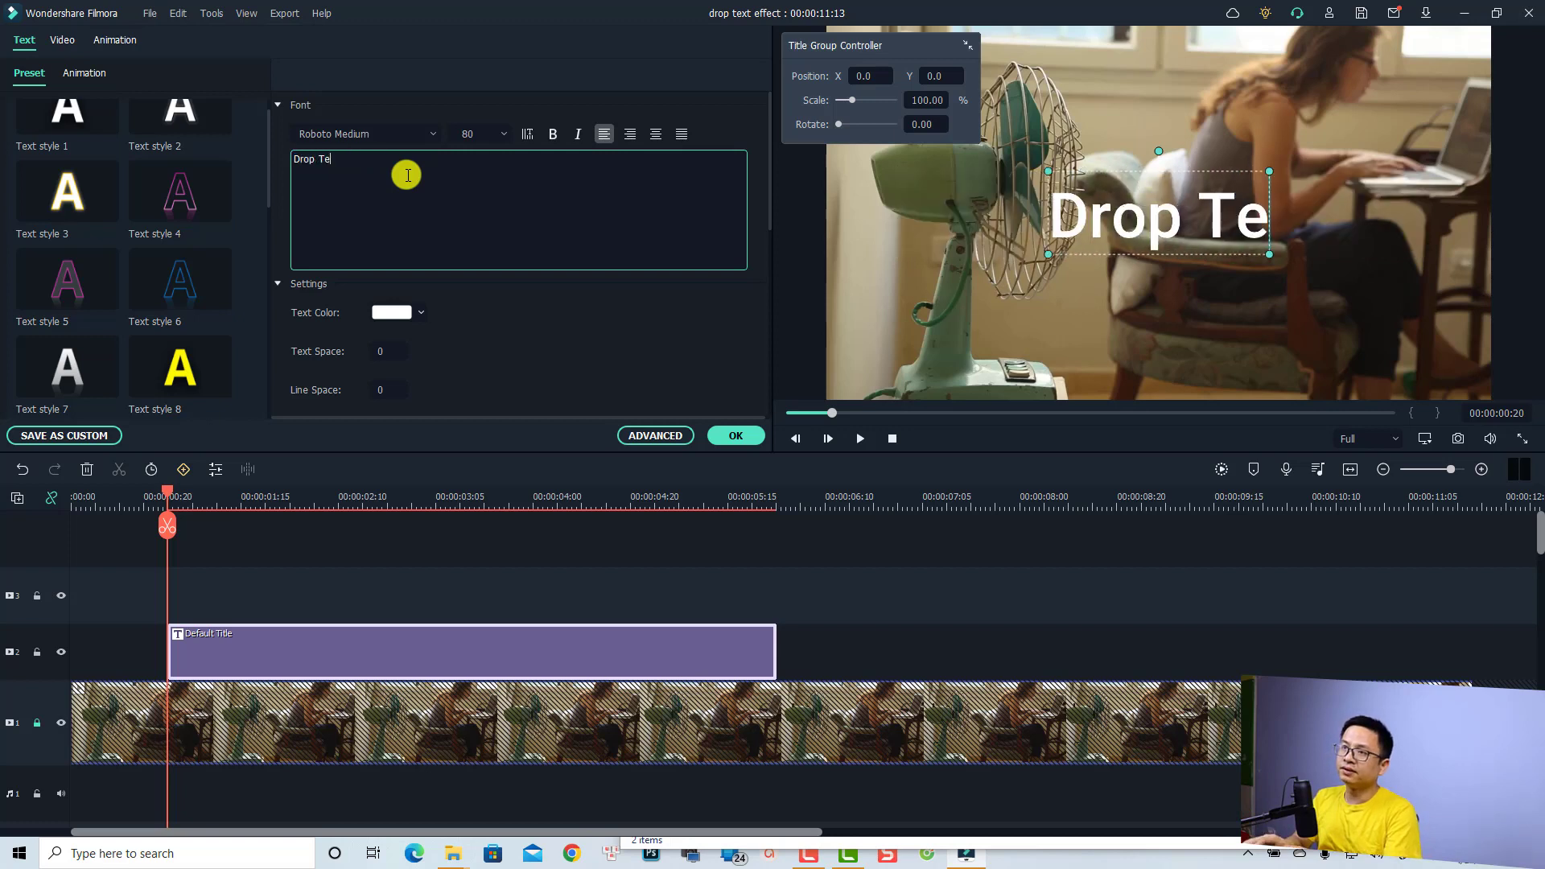
{"action": "type", "text": "xt"}
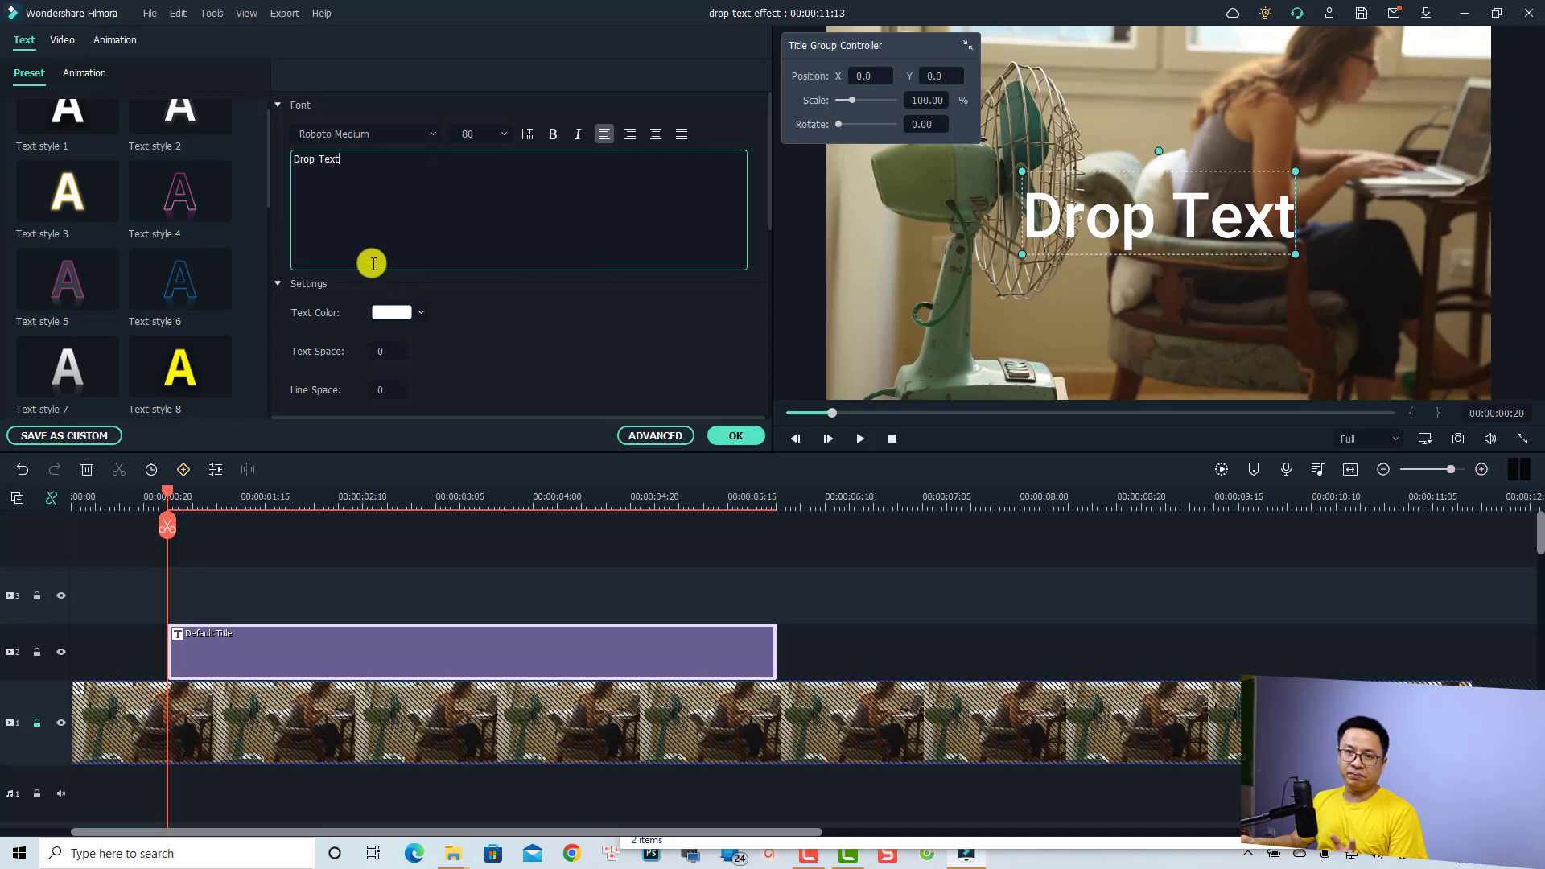
Step: Apply Text style 8 to the title and set its text color to white
{"action": "double_click", "coordinate": [219, 366]}
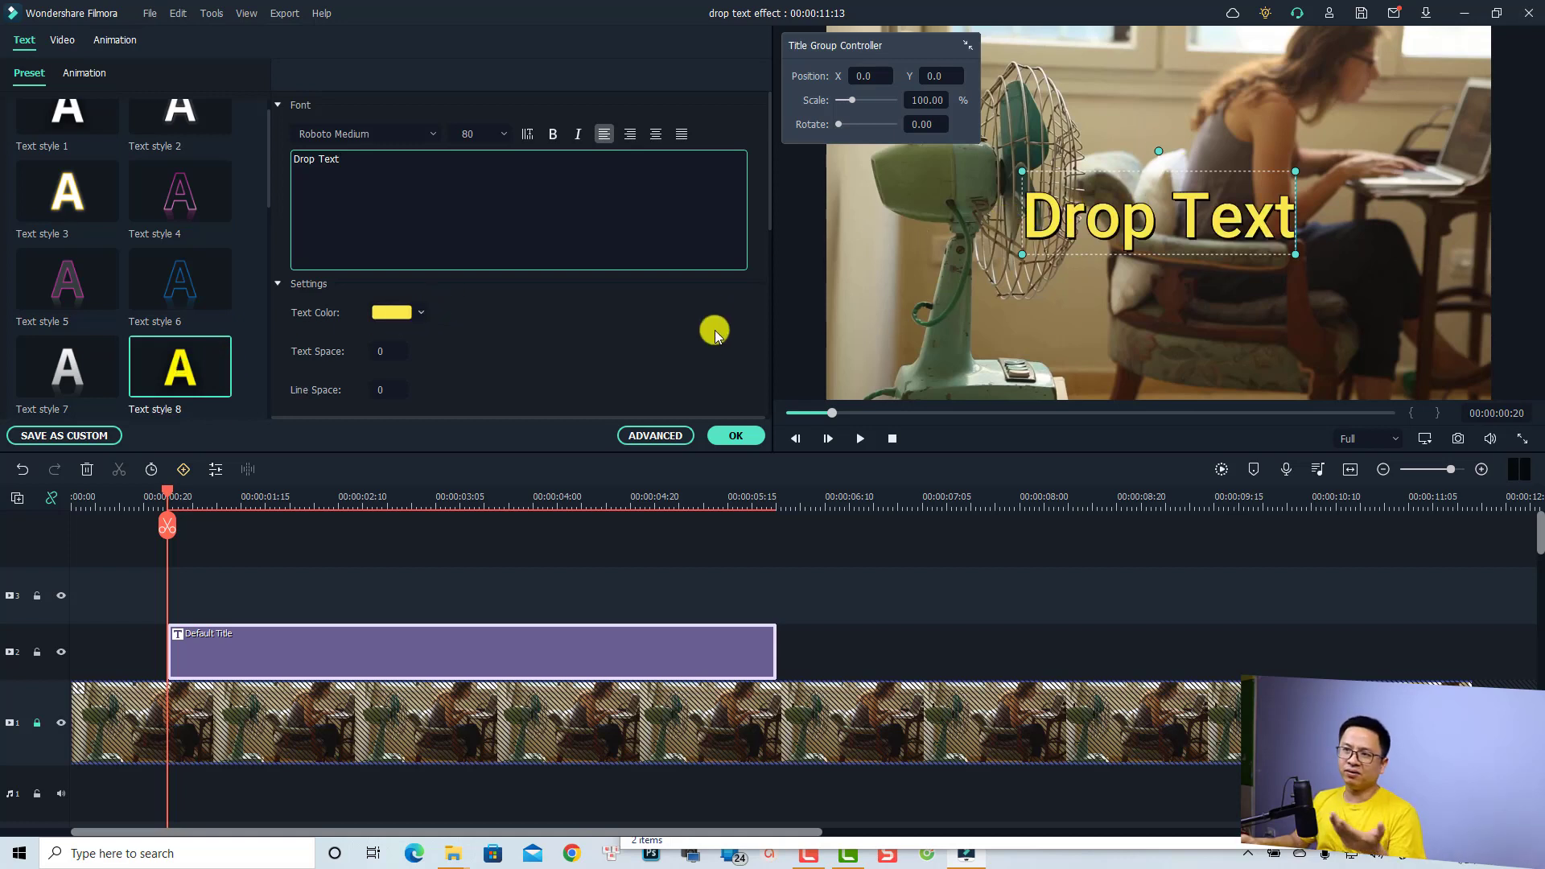
{"action": "left_click", "coordinate": [419, 313]}
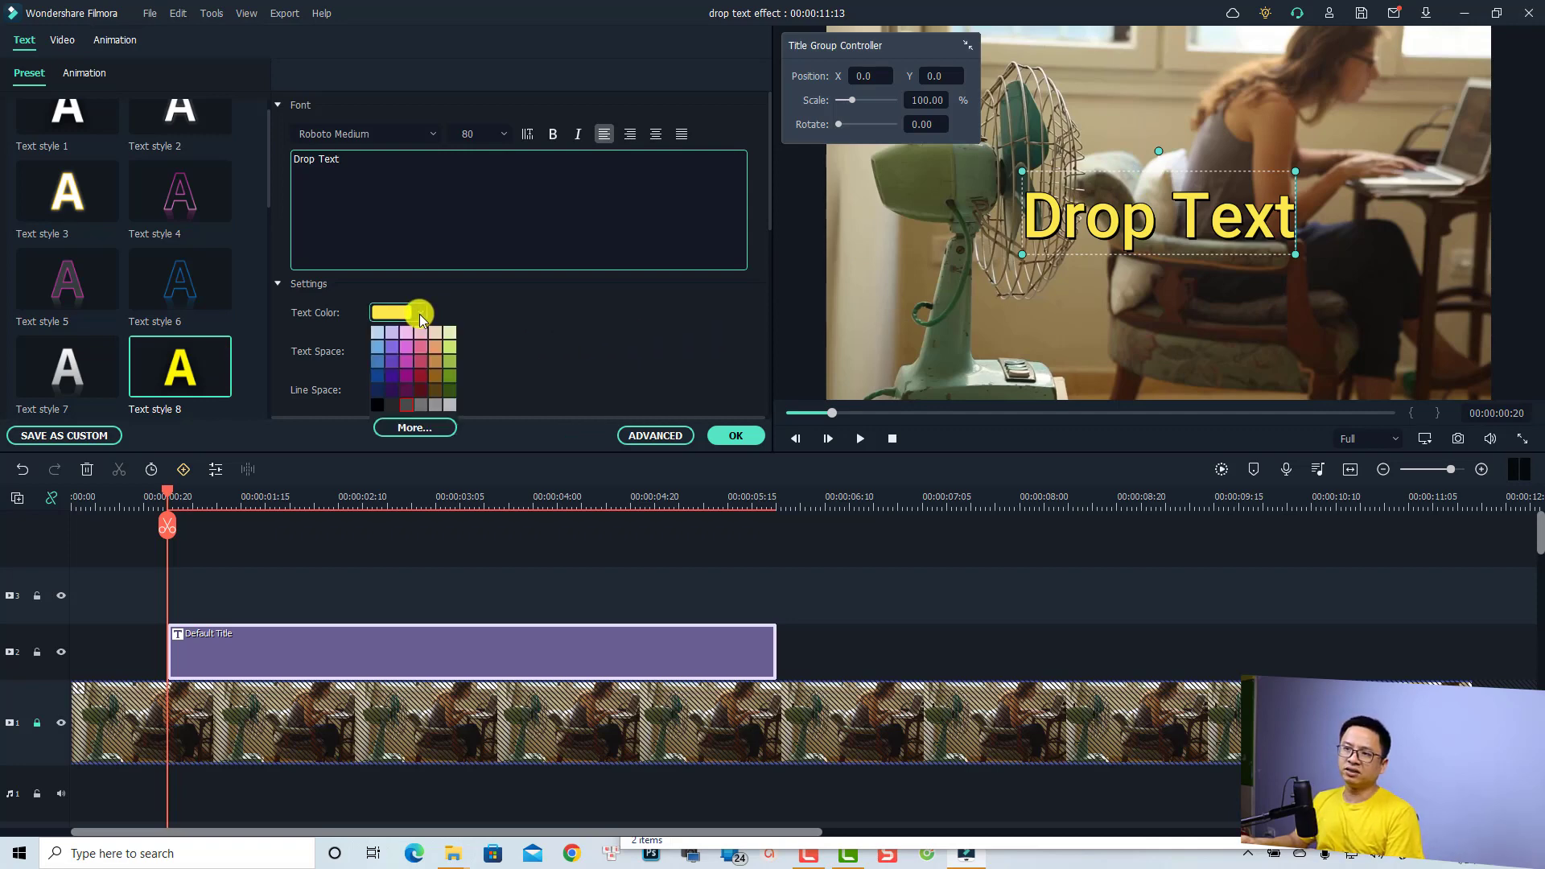
{"action": "left_click", "coordinate": [415, 427]}
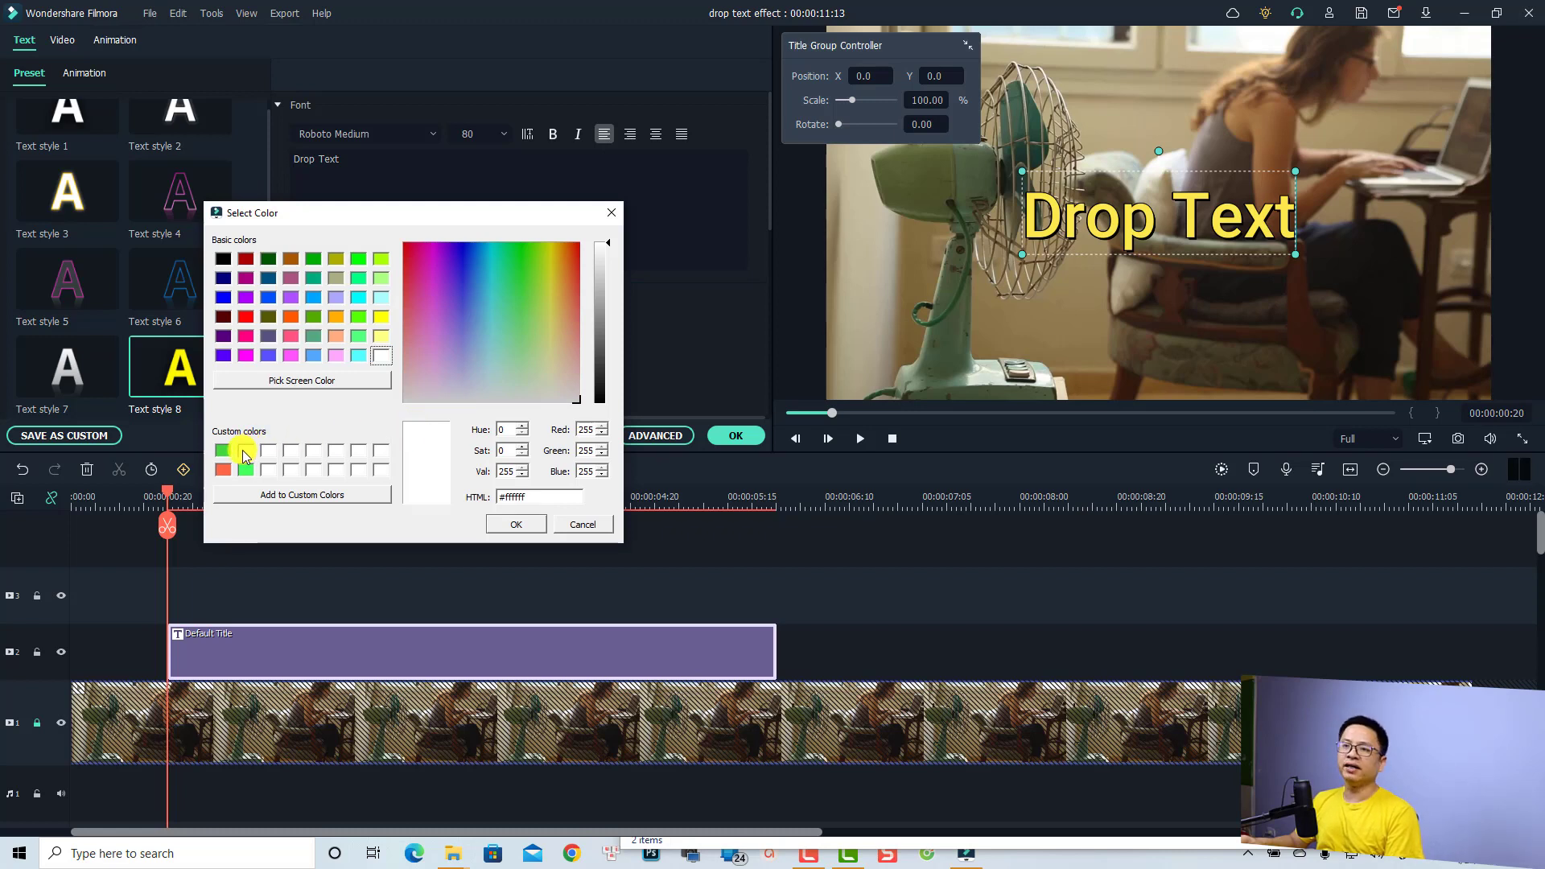
{"action": "left_click", "coordinate": [245, 450]}
{"action": "left_click", "coordinate": [519, 527]}
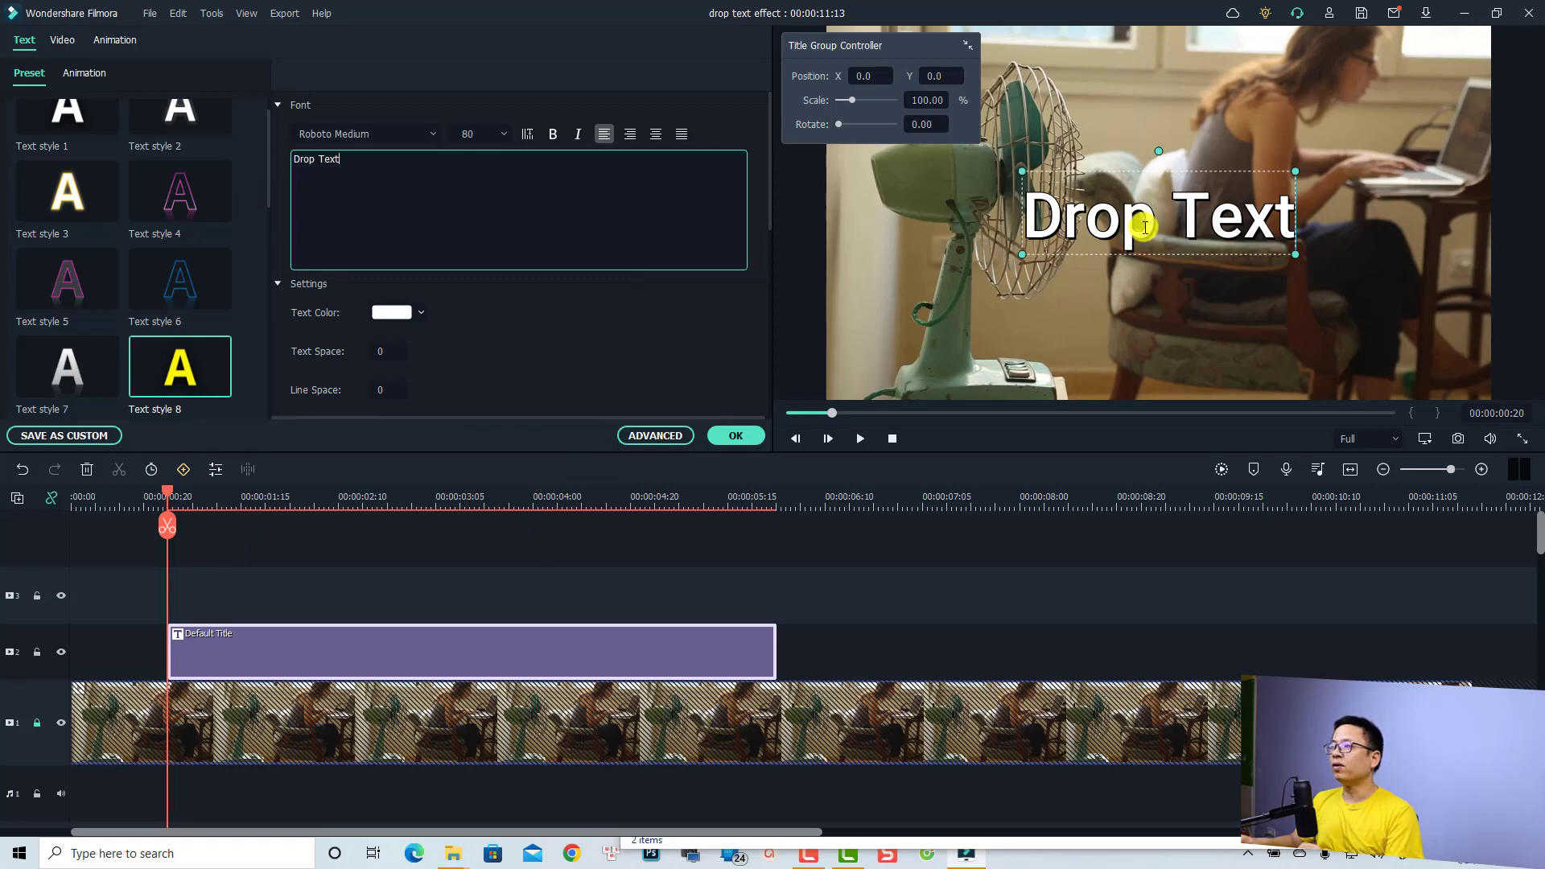
Step: Move the "Drop Text" title in the preview from the frame's center down and left over the fan
{"action": "left_click", "coordinate": [1190, 132]}
{"action": "left_click", "coordinate": [1154, 214]}
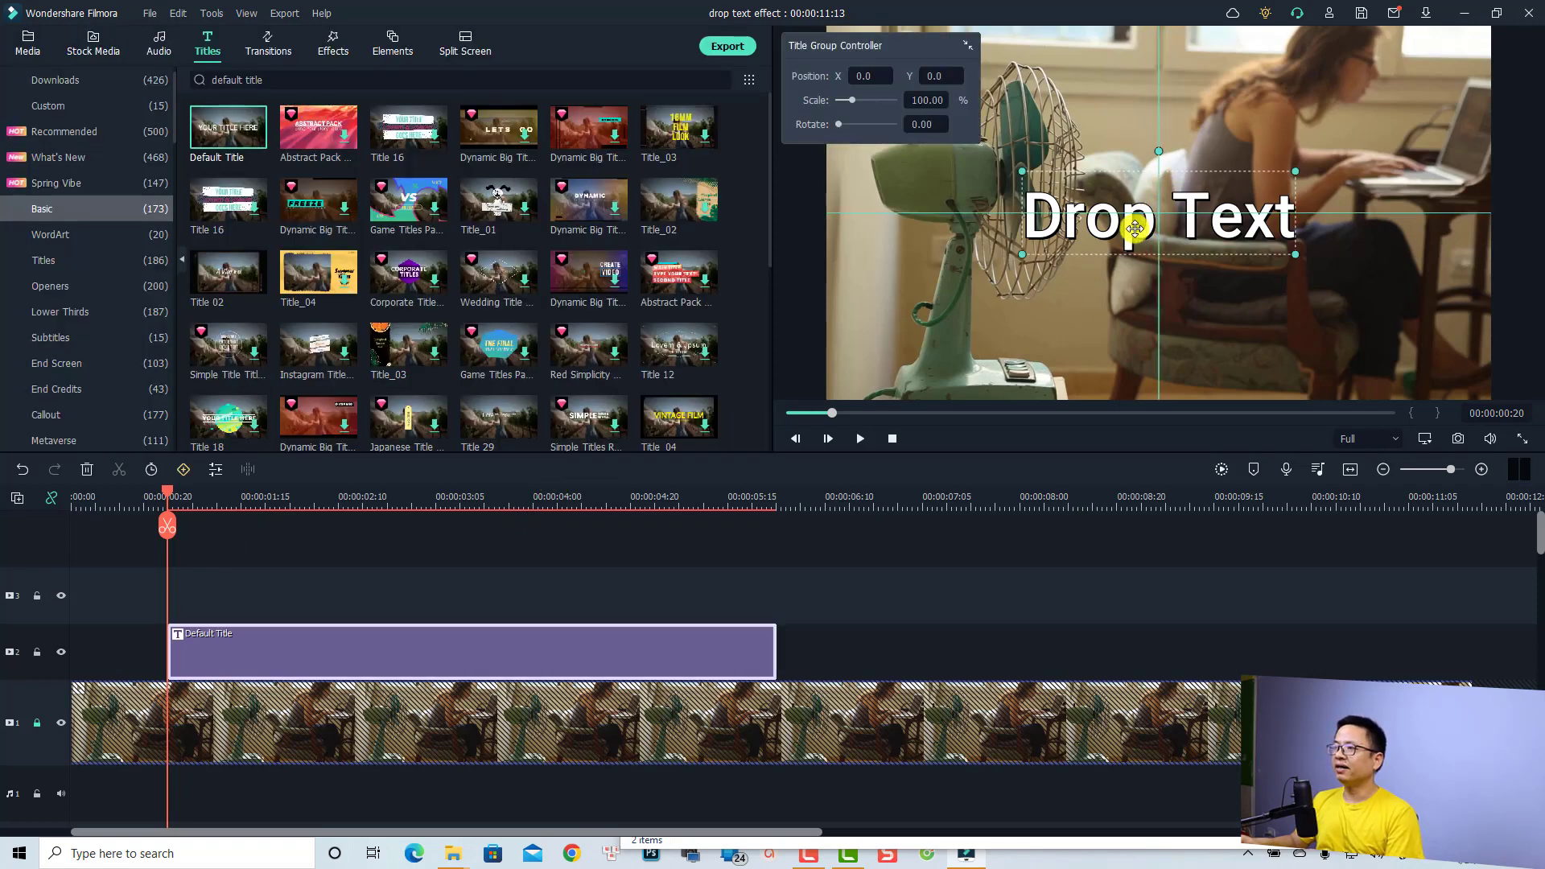
{"action": "left_click_drag", "start_coordinate": [1154, 215], "coordinate": [997, 273]}
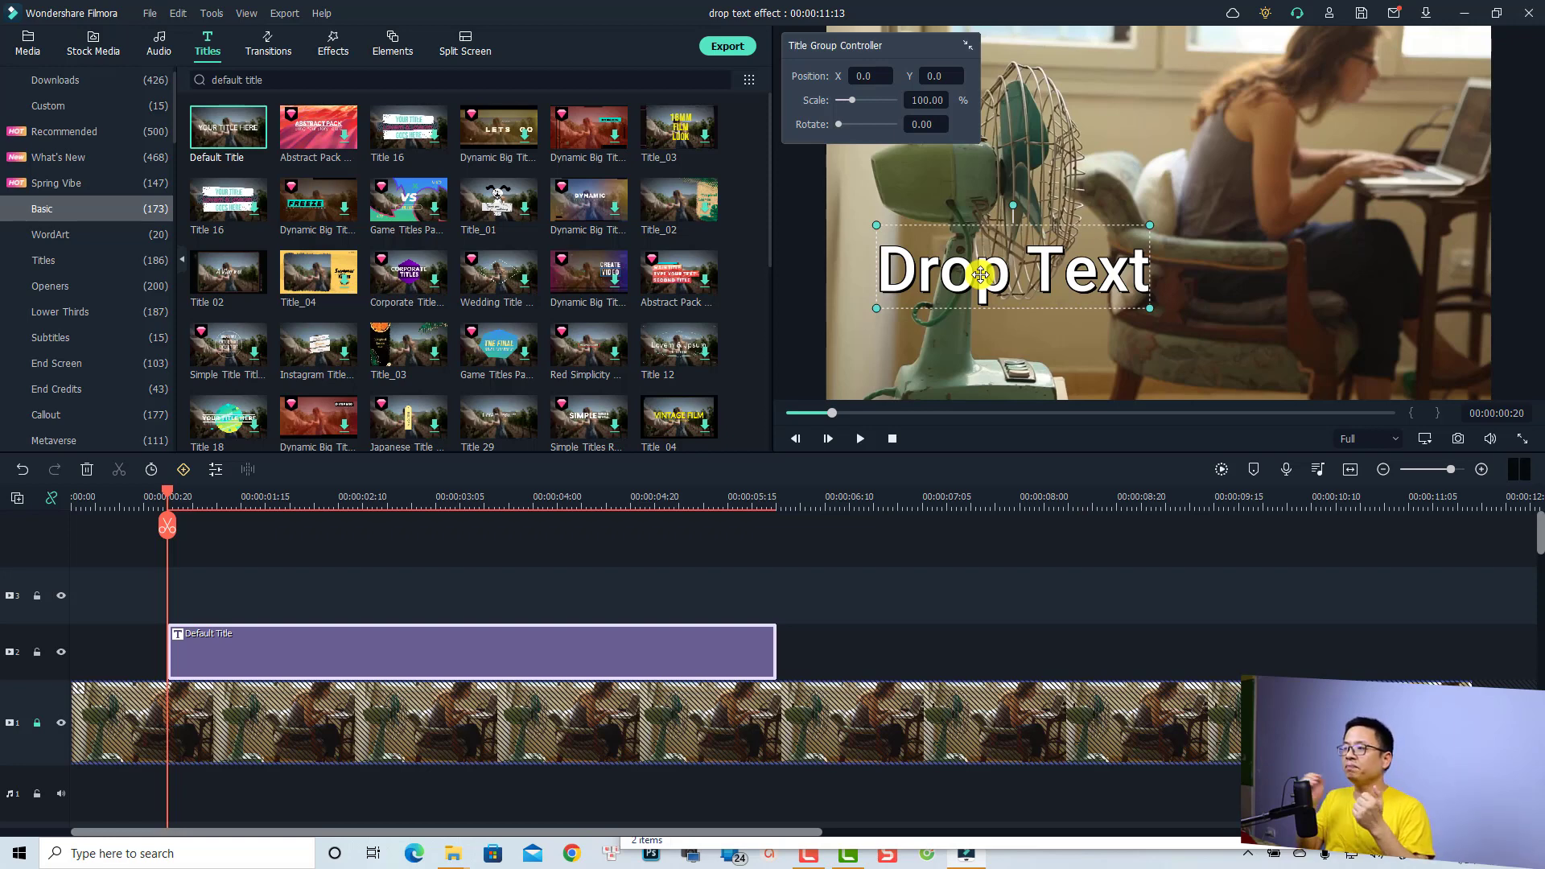
Step: Apply the Flip Down1 legacy motion preset to the title clip
{"action": "double_click", "coordinate": [211, 656]}
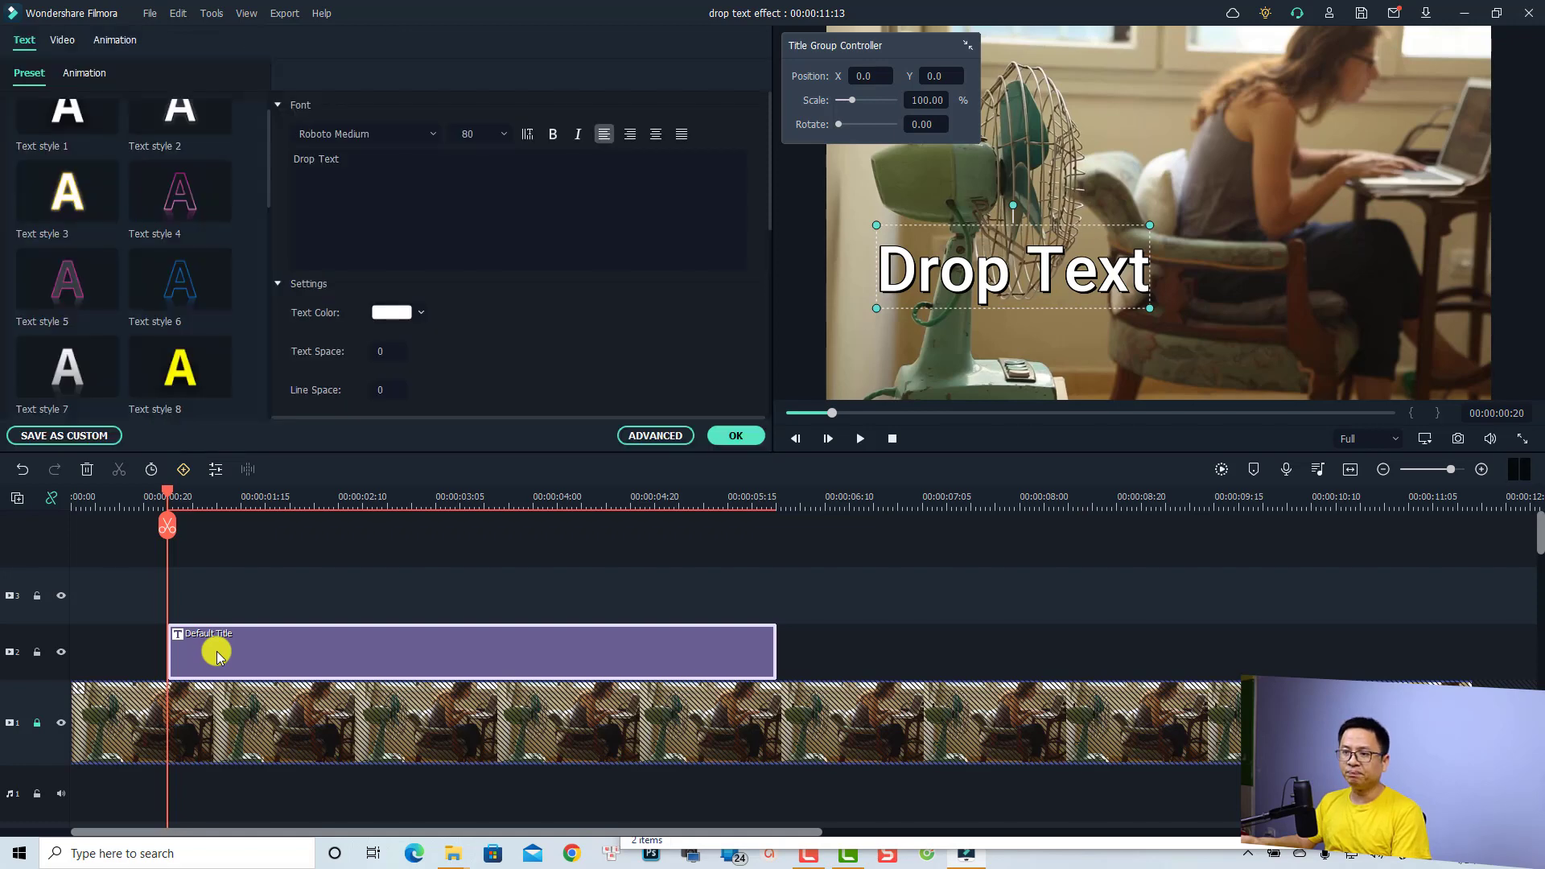
{"action": "left_click", "coordinate": [108, 41]}
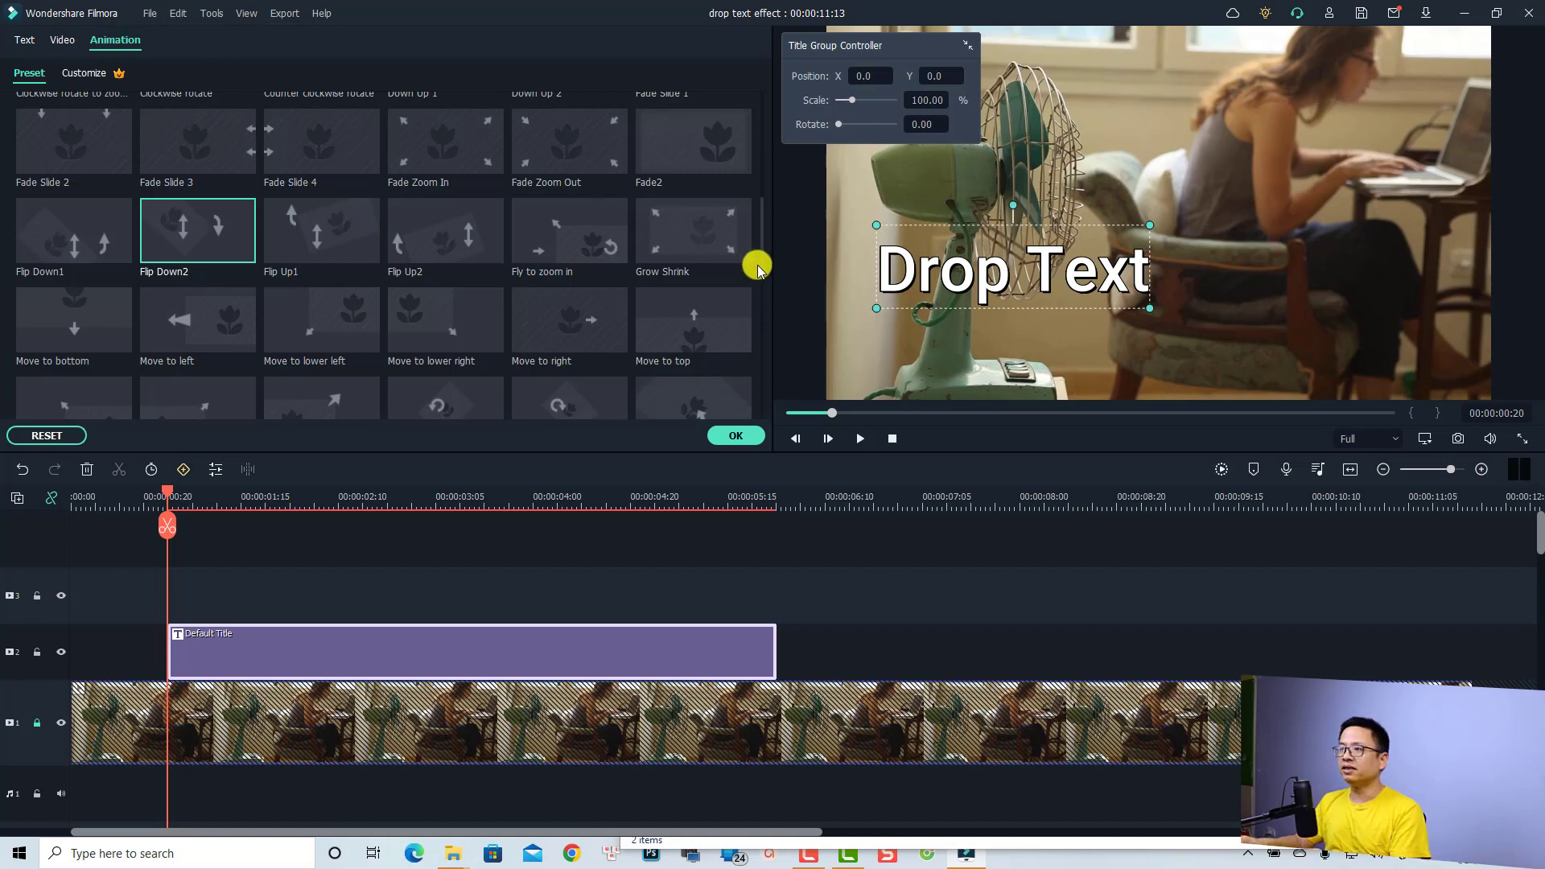
{"action": "left_click_drag", "start_coordinate": [762, 270], "coordinate": [756, 187]}
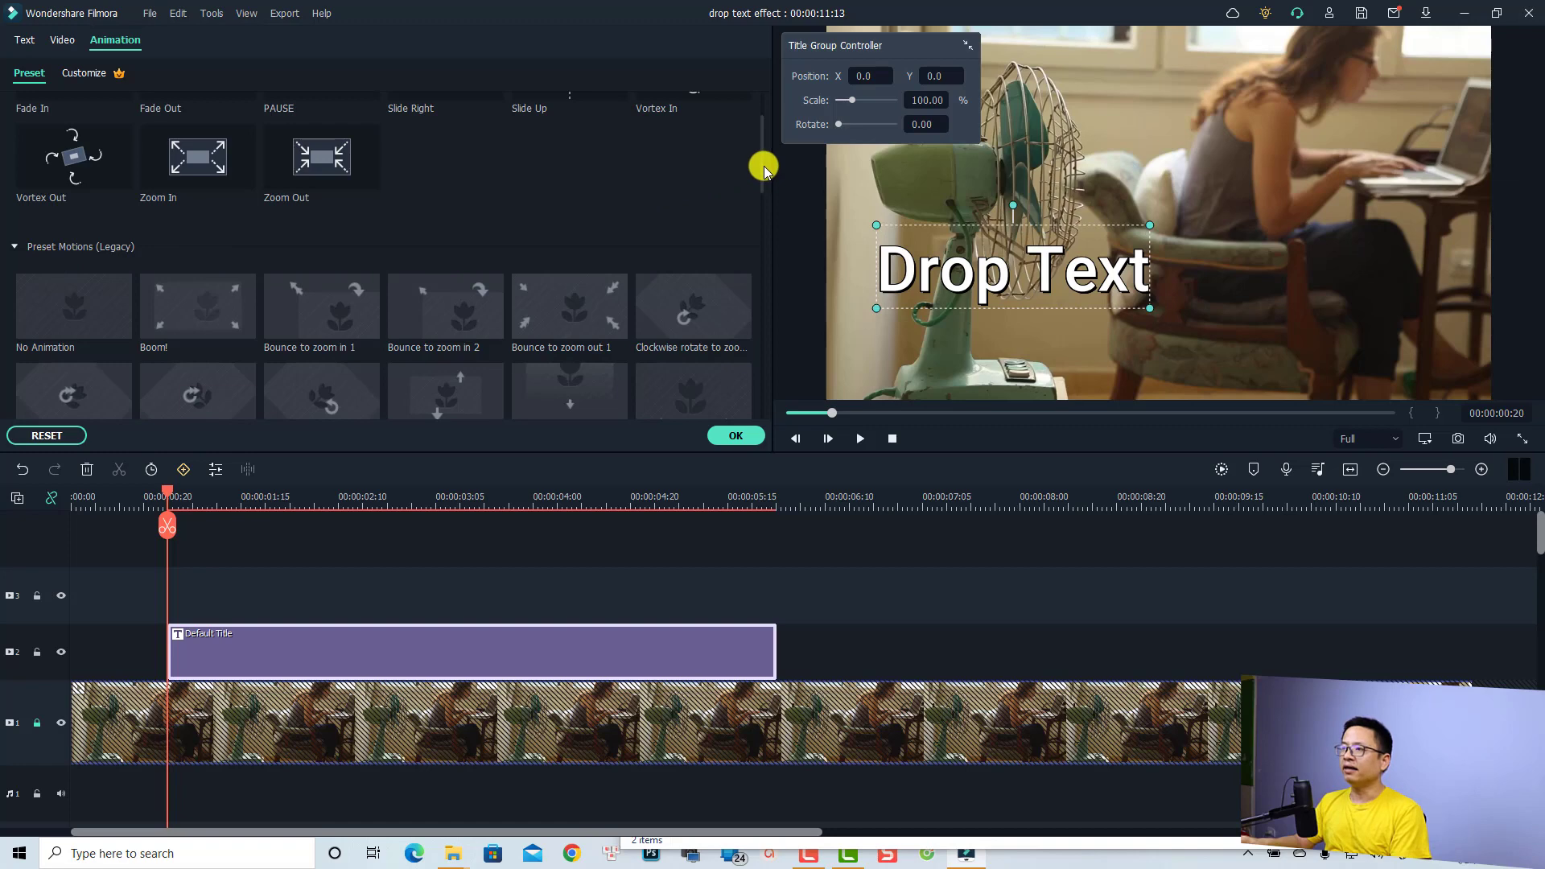
{"action": "left_click_drag", "start_coordinate": [765, 166], "coordinate": [758, 241]}
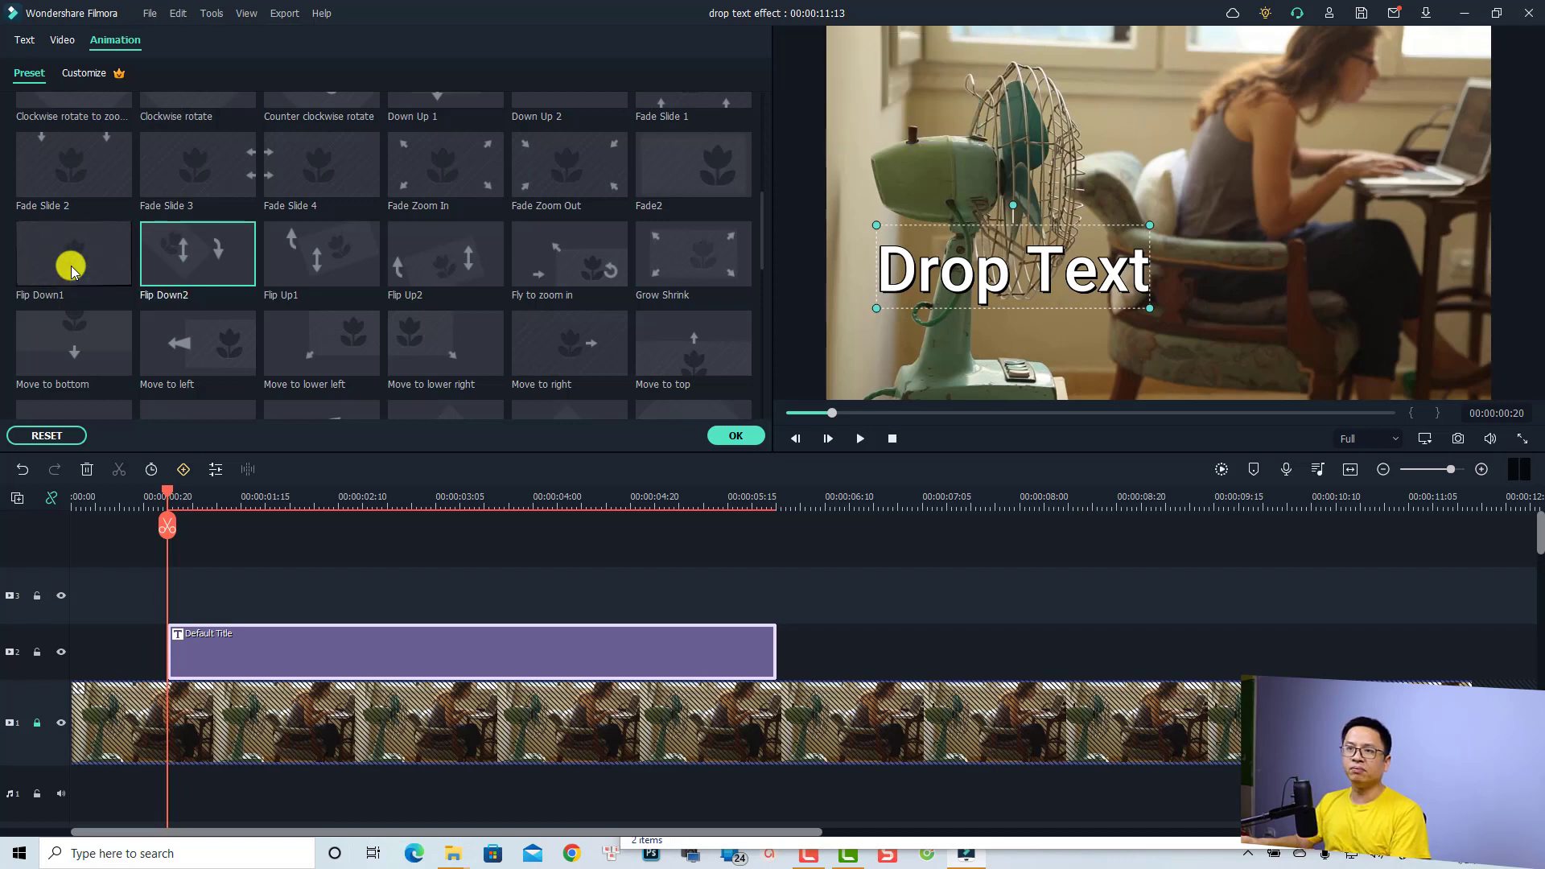
{"action": "double_click", "coordinate": [70, 270]}
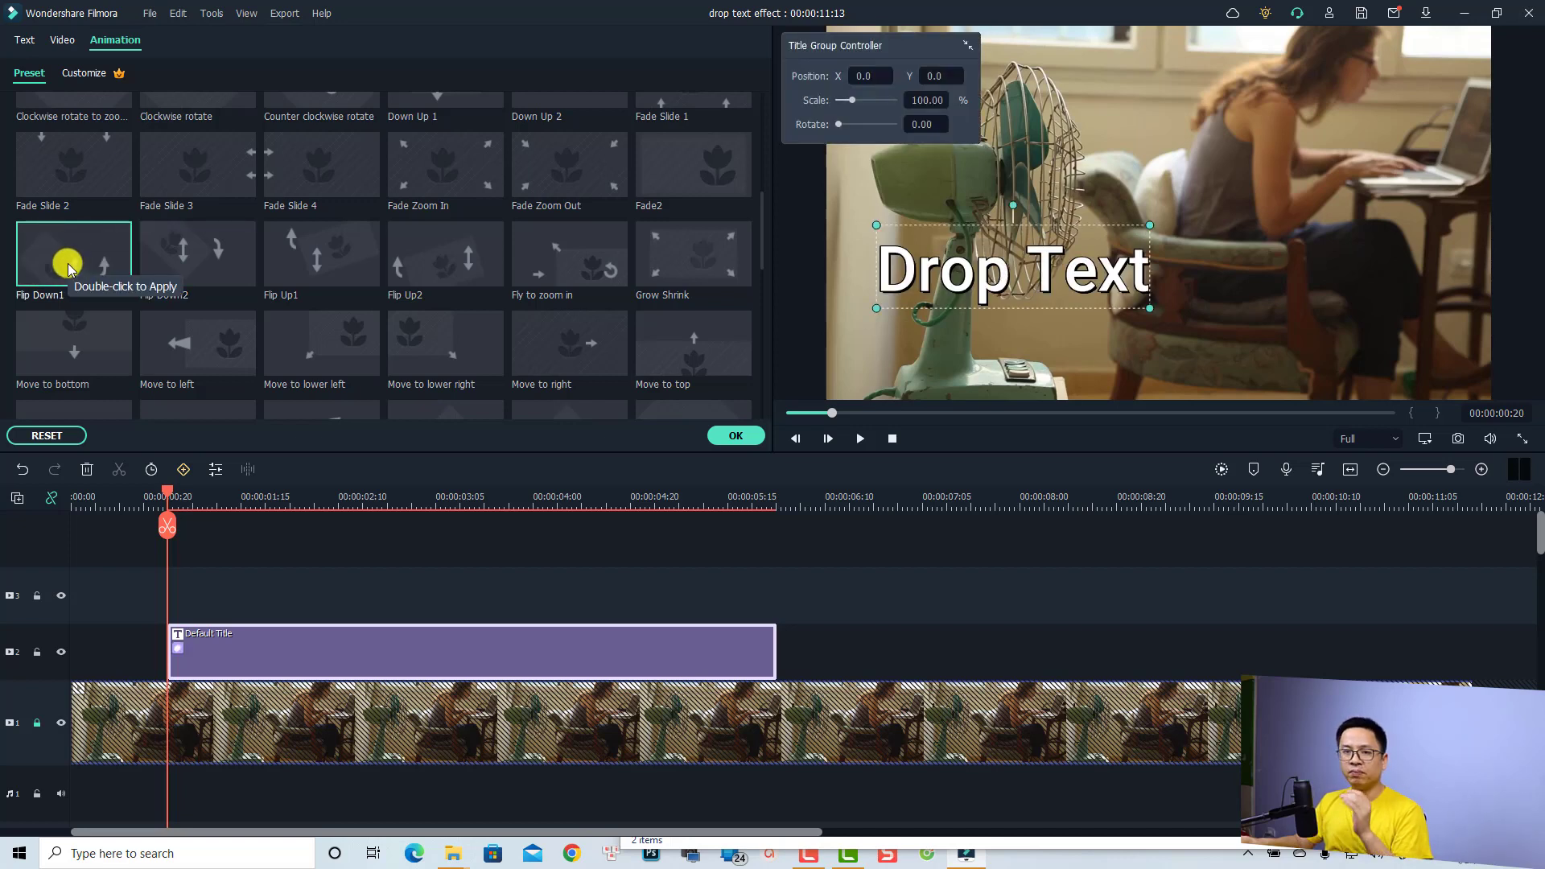
Step: Play the video from just before the title to past its end to check the title's animation
{"action": "left_click", "coordinate": [133, 500]}
{"action": "key", "text": "space"}
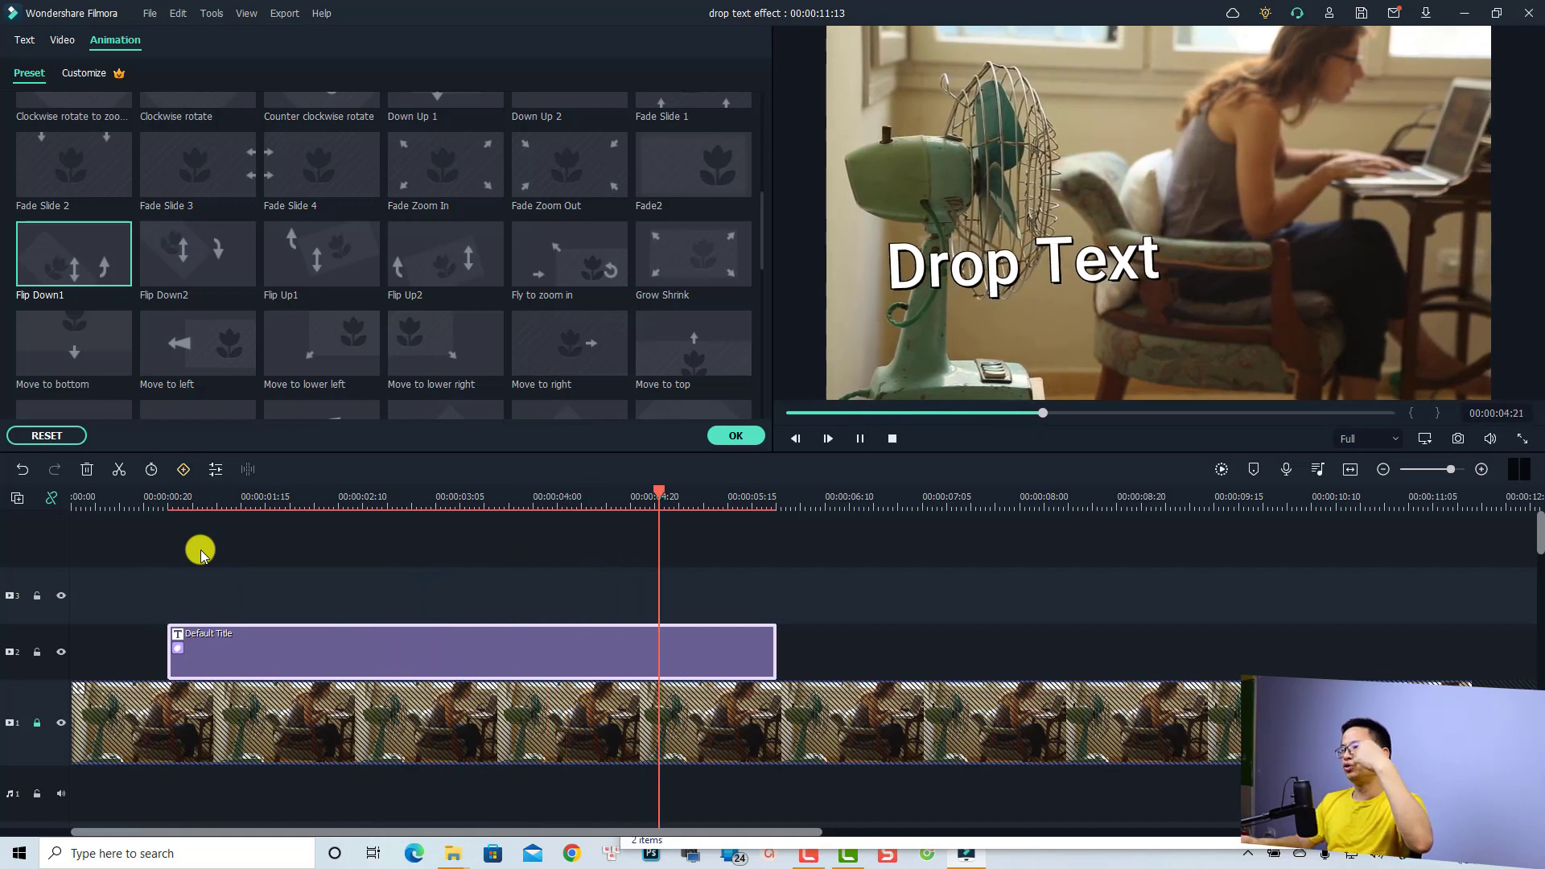
{"action": "key", "text": "space"}
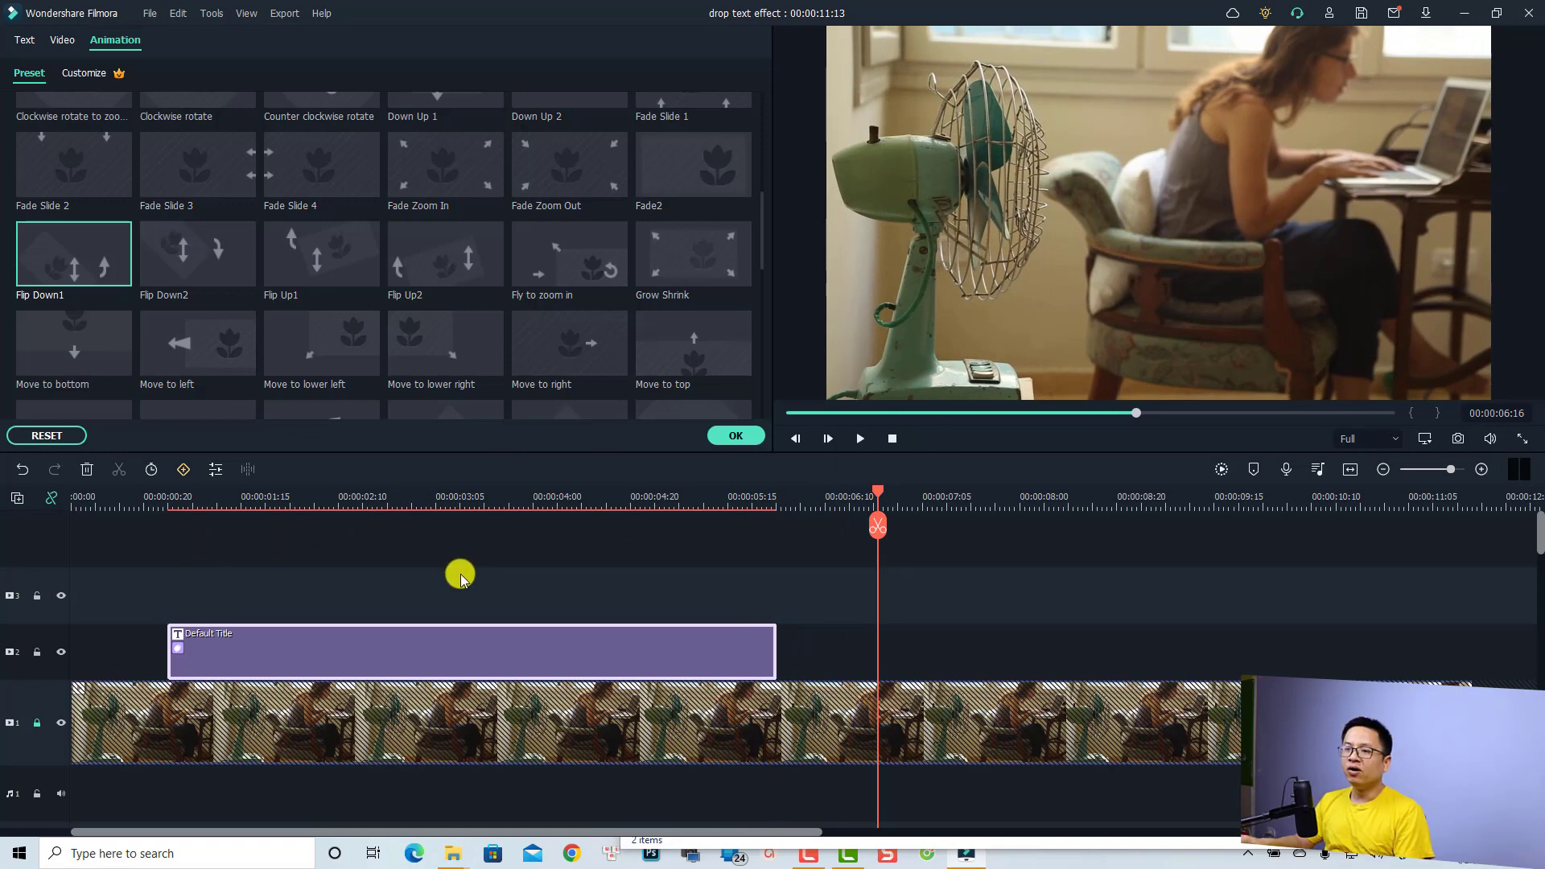
Step: Copy the title clip, lock track 2, and paste the copy on track 3 starting at 00:00:00:20
{"action": "left_click_drag", "start_coordinate": [456, 585], "coordinate": [366, 654]}
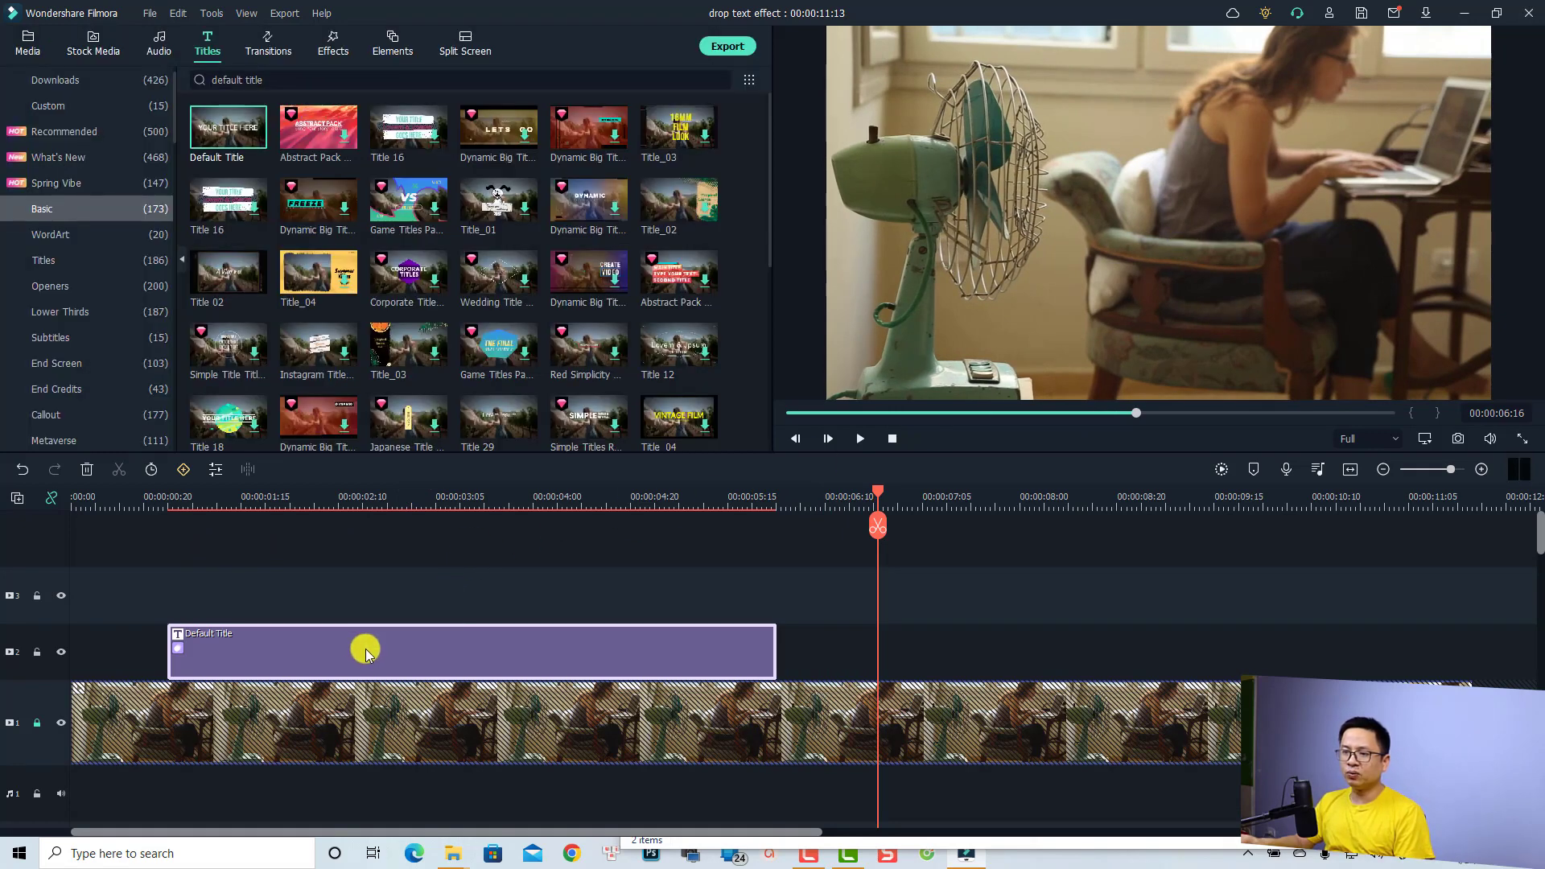
{"action": "right_click", "coordinate": [368, 654]}
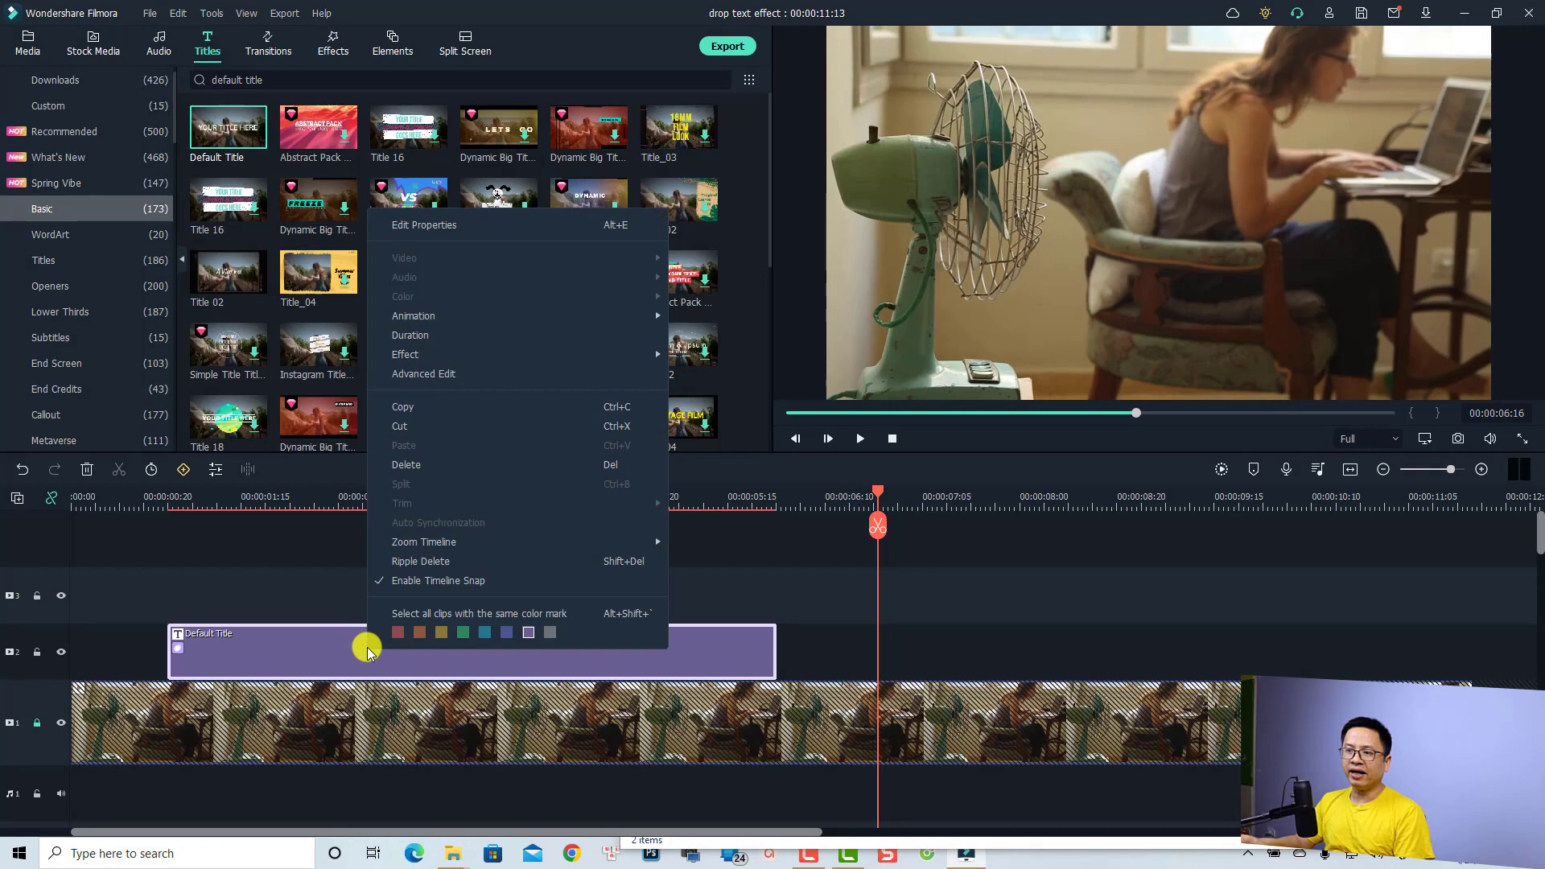
{"action": "left_click", "coordinate": [437, 409]}
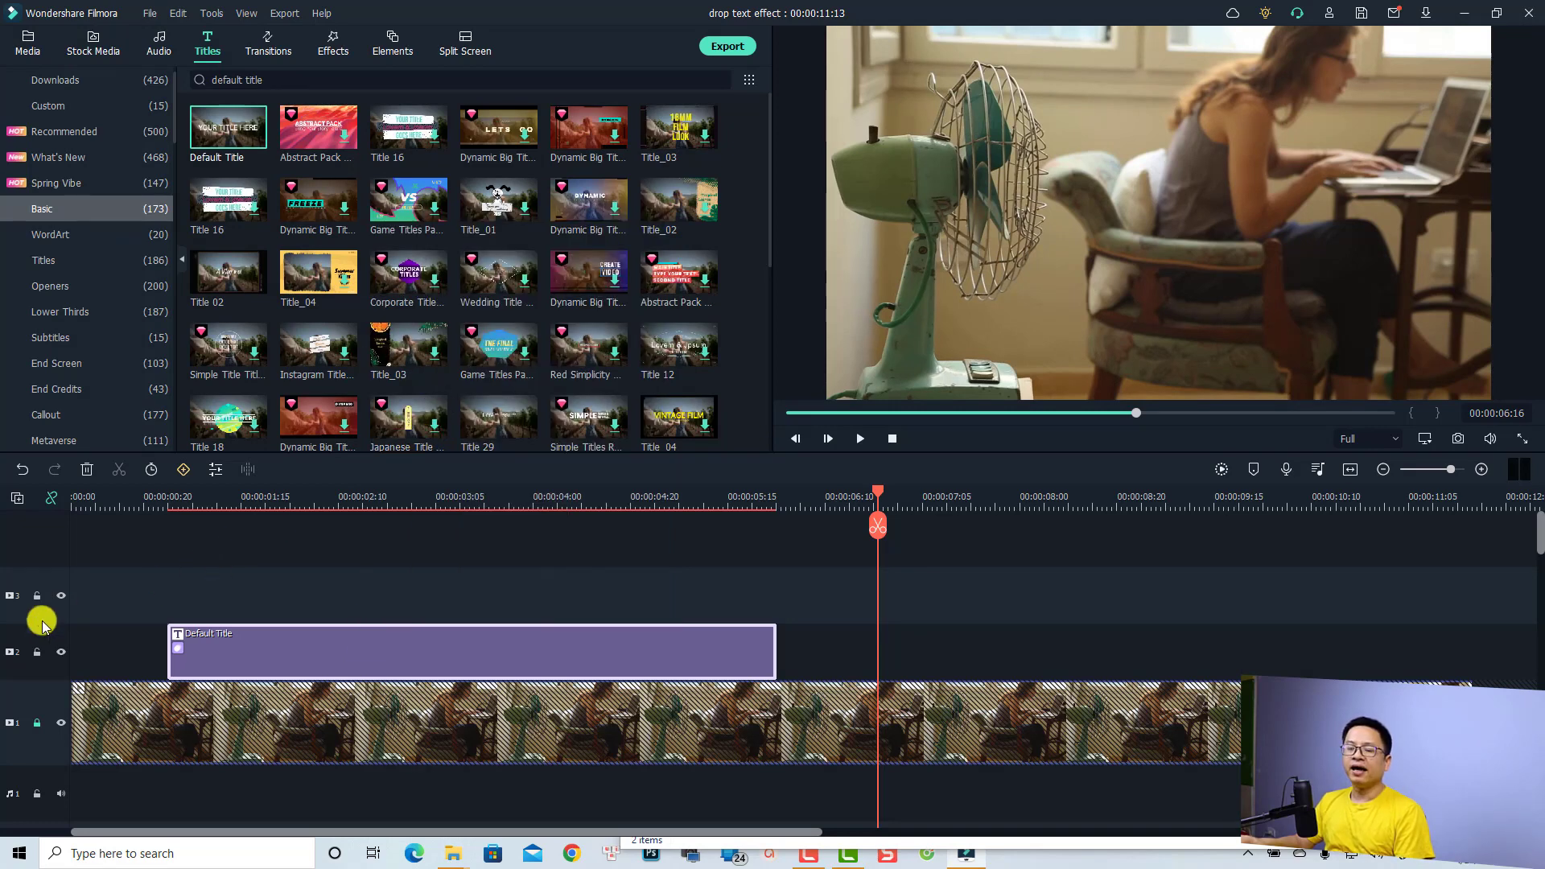
{"action": "left_click", "coordinate": [36, 653]}
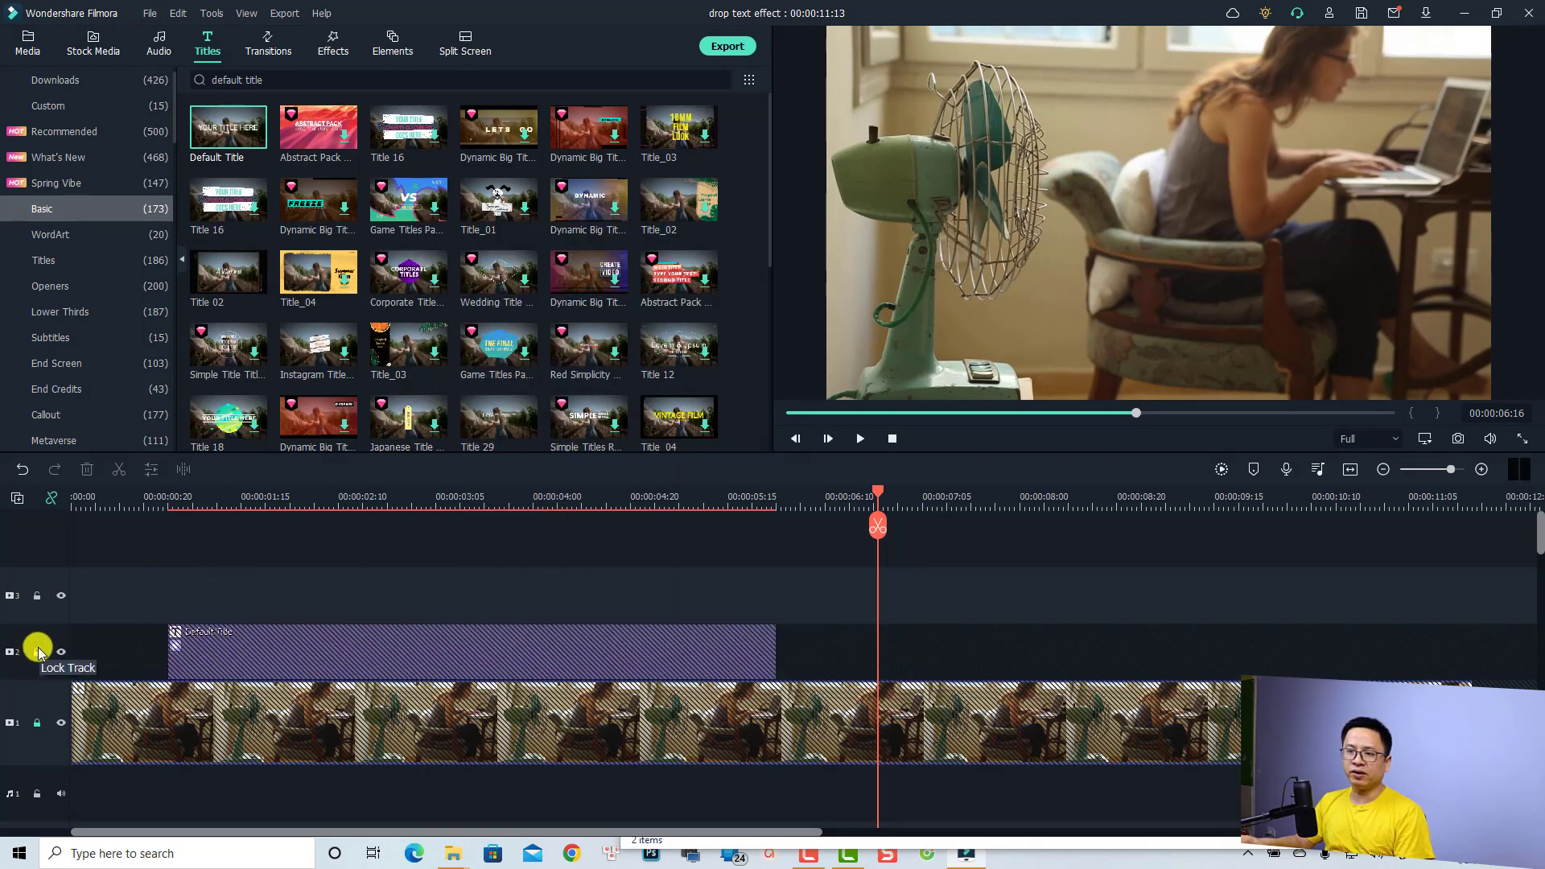
{"action": "left_click", "coordinate": [166, 500]}
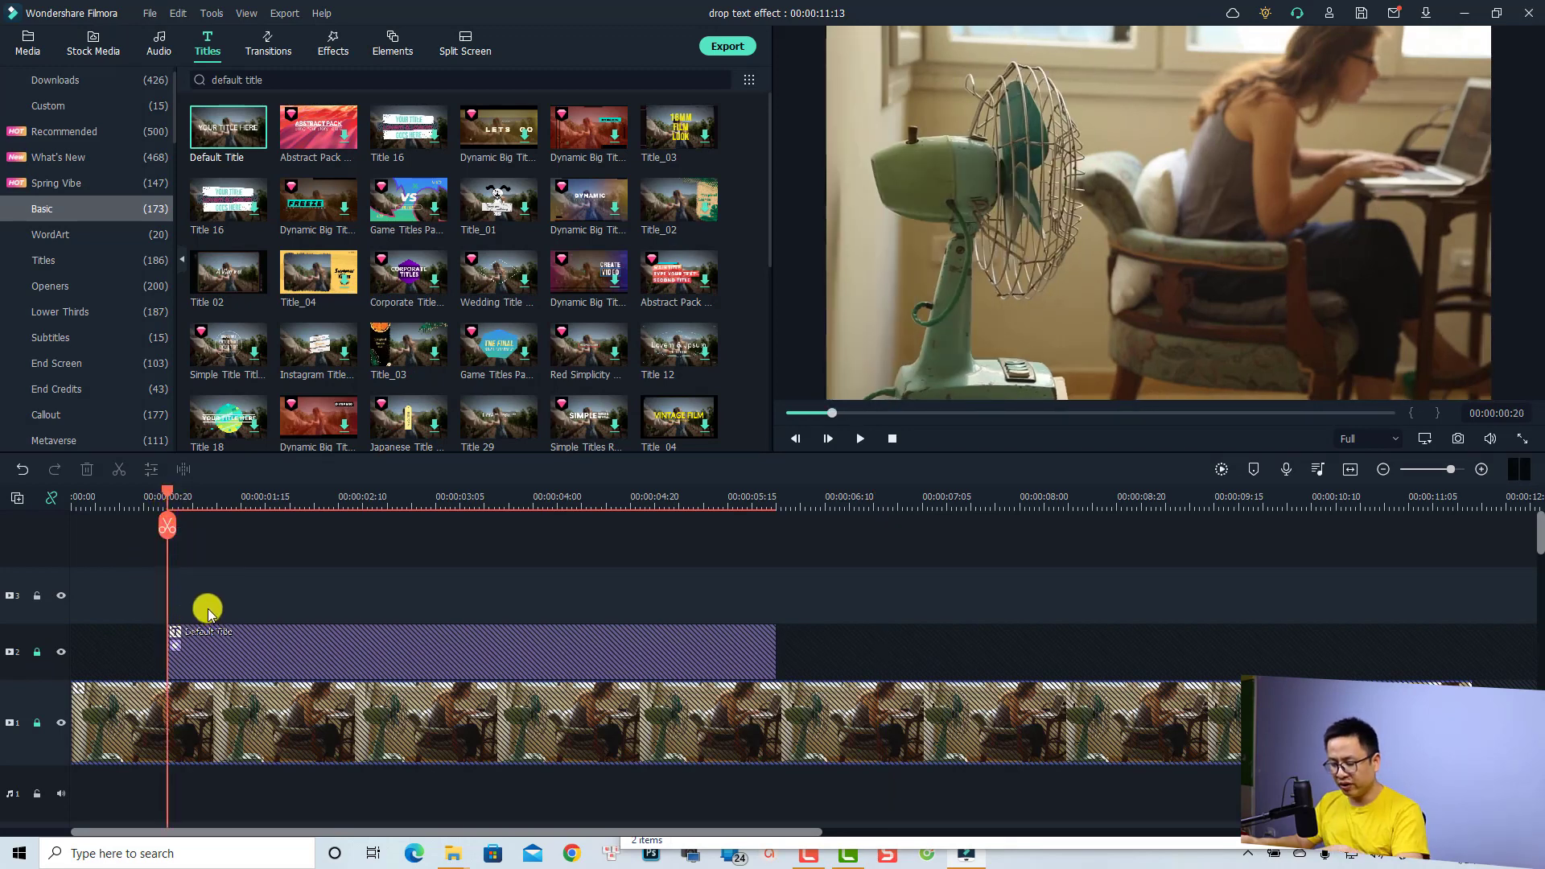
{"action": "key", "text": "ctrl+v"}
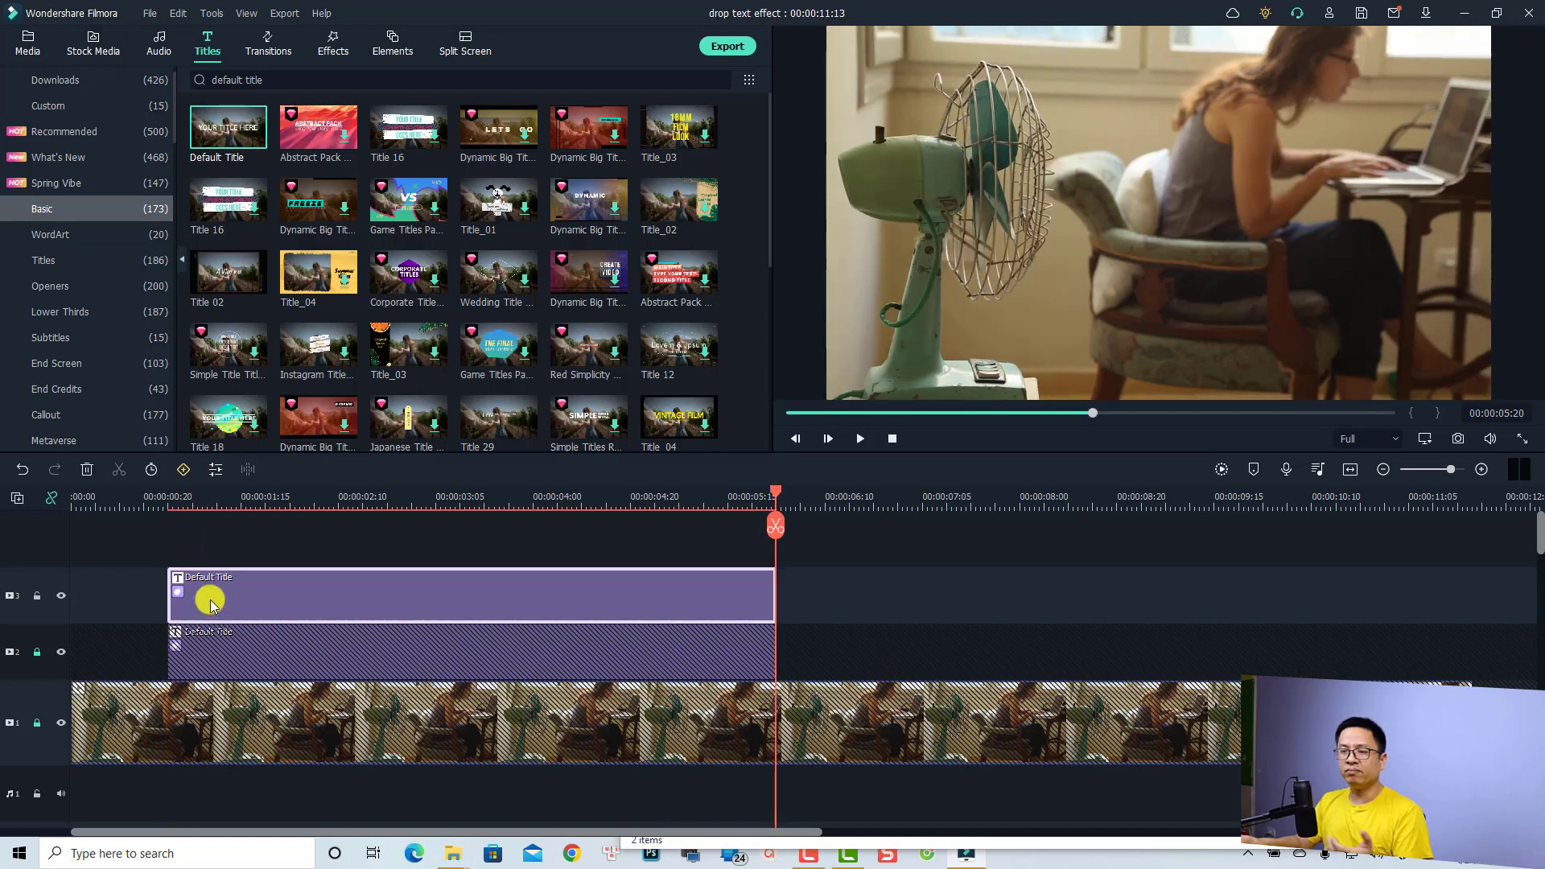
Step: Move the duplicated "Drop Text" title in the preview from over the fan to beside the original, over the woman and chair
{"action": "left_click", "coordinate": [274, 500]}
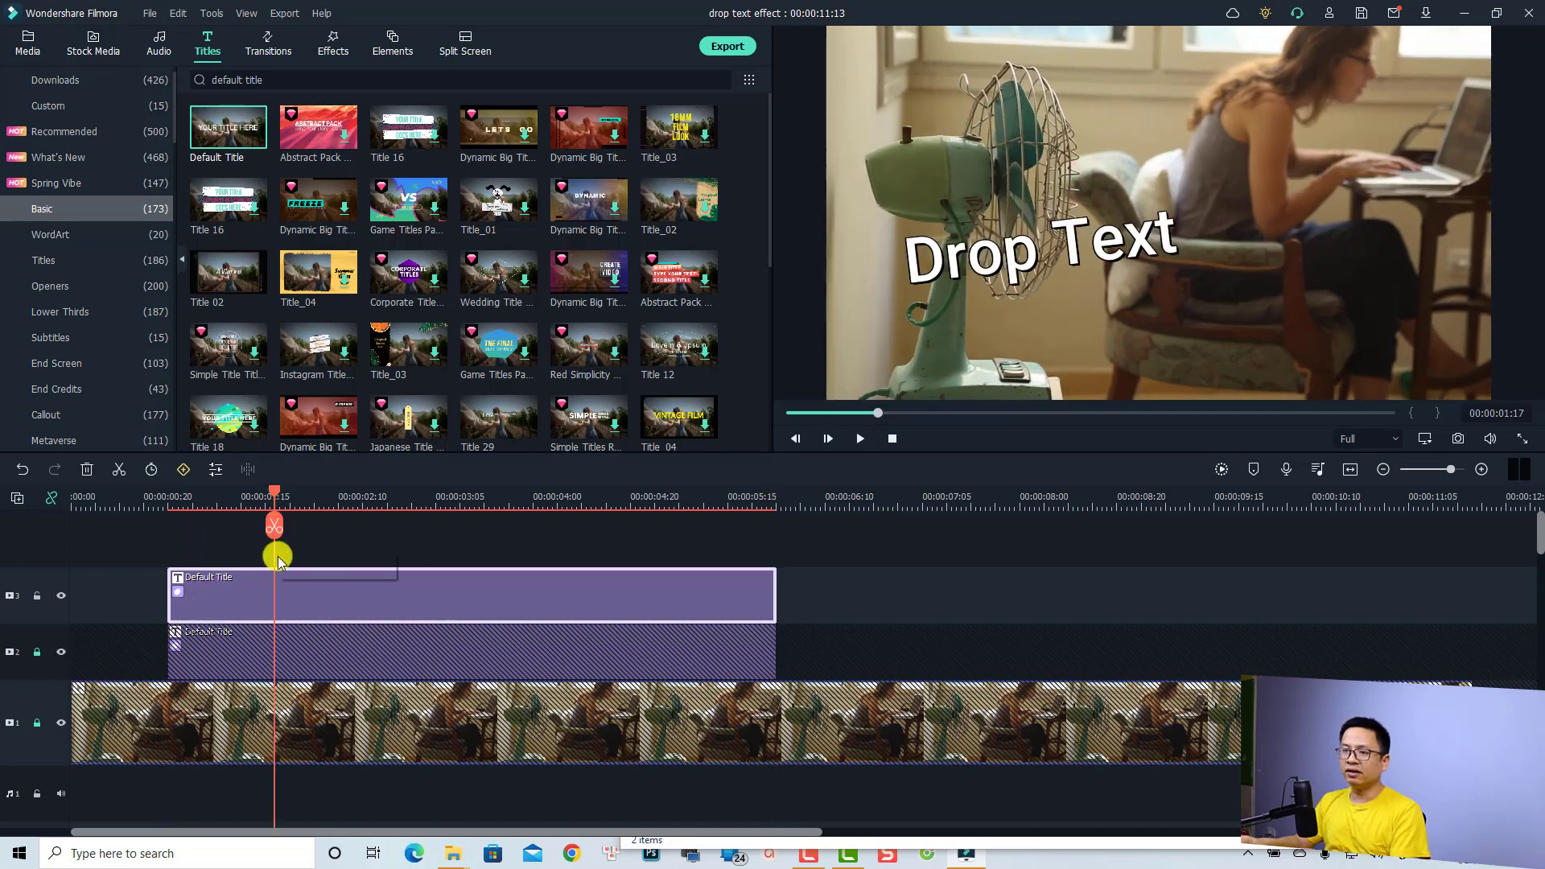
{"action": "left_click", "coordinate": [961, 270]}
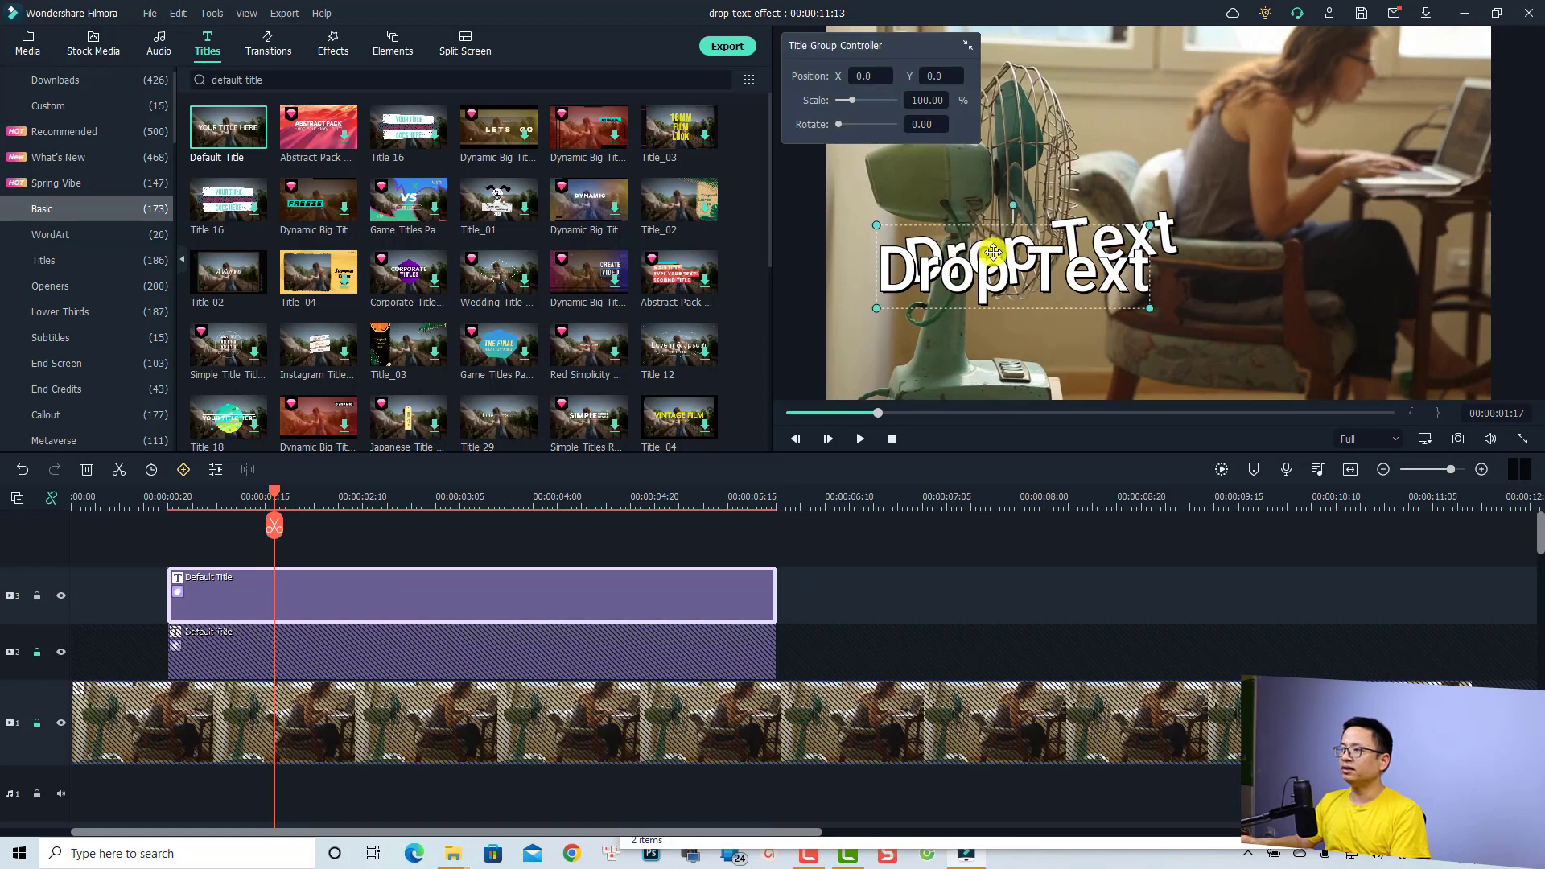
{"action": "left_click_drag", "start_coordinate": [961, 270], "coordinate": [1354, 229]}
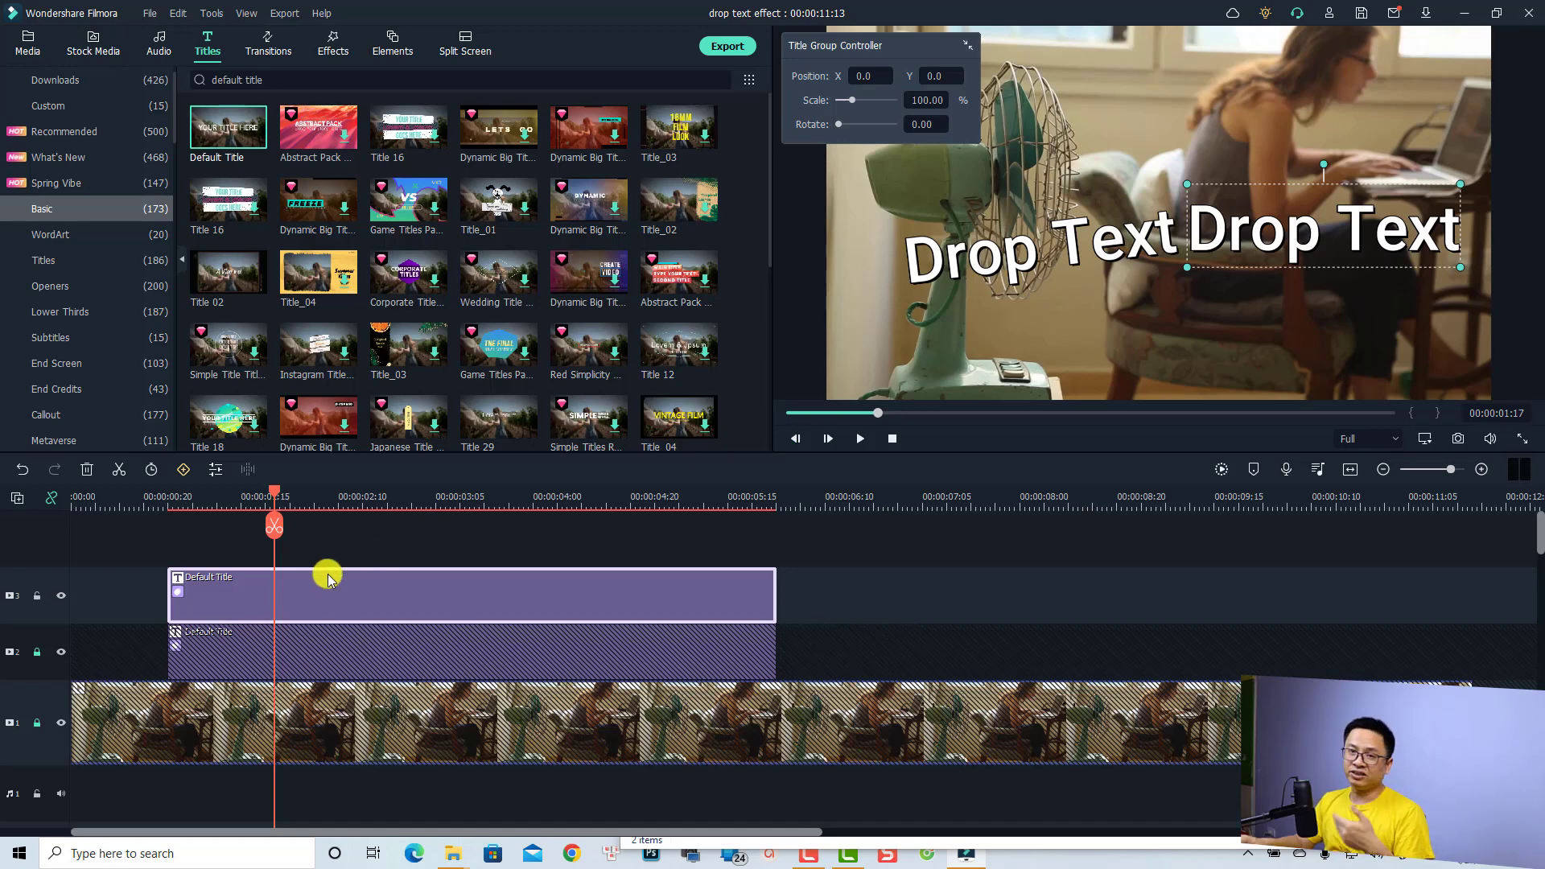
Step: Apply the Flip Down2 motion preset to the duplicated title clip on track 3
{"action": "double_click", "coordinate": [277, 593]}
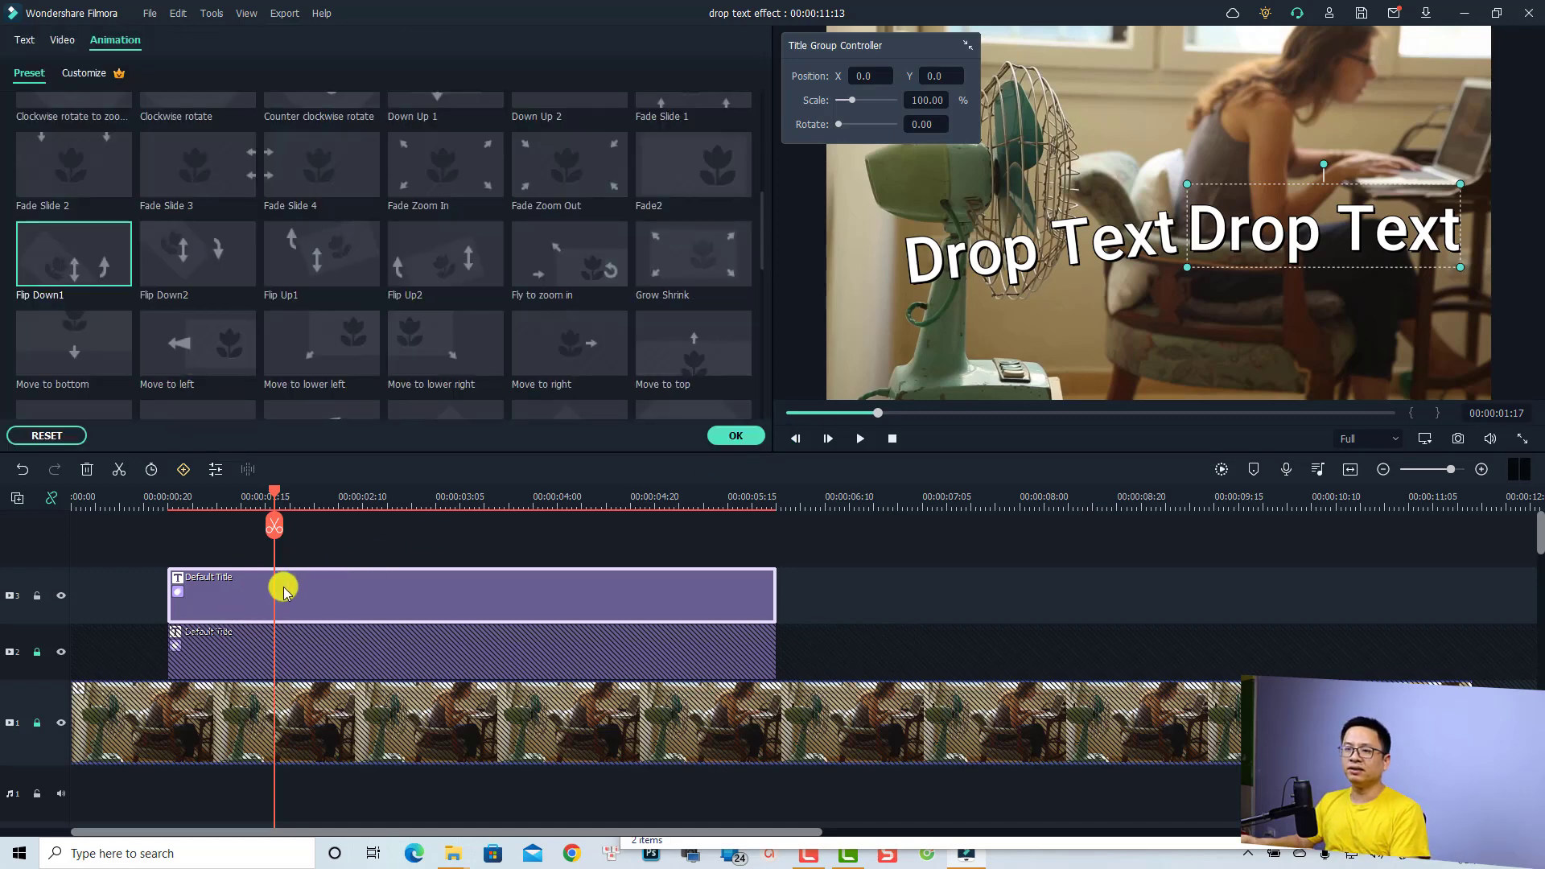
{"action": "double_click", "coordinate": [195, 269]}
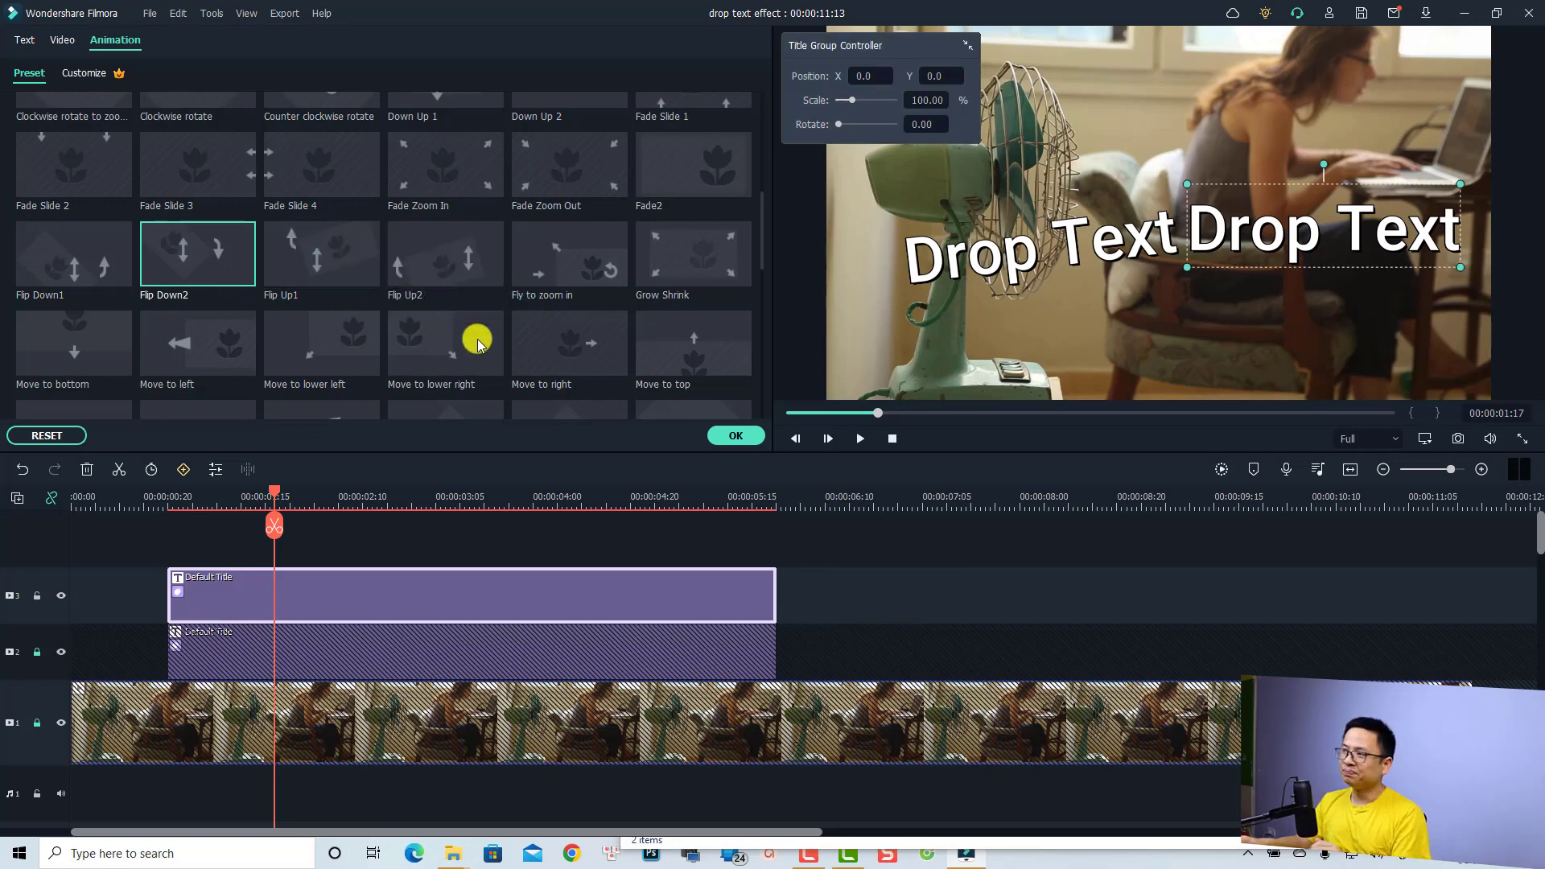
{"action": "left_click", "coordinate": [731, 436]}
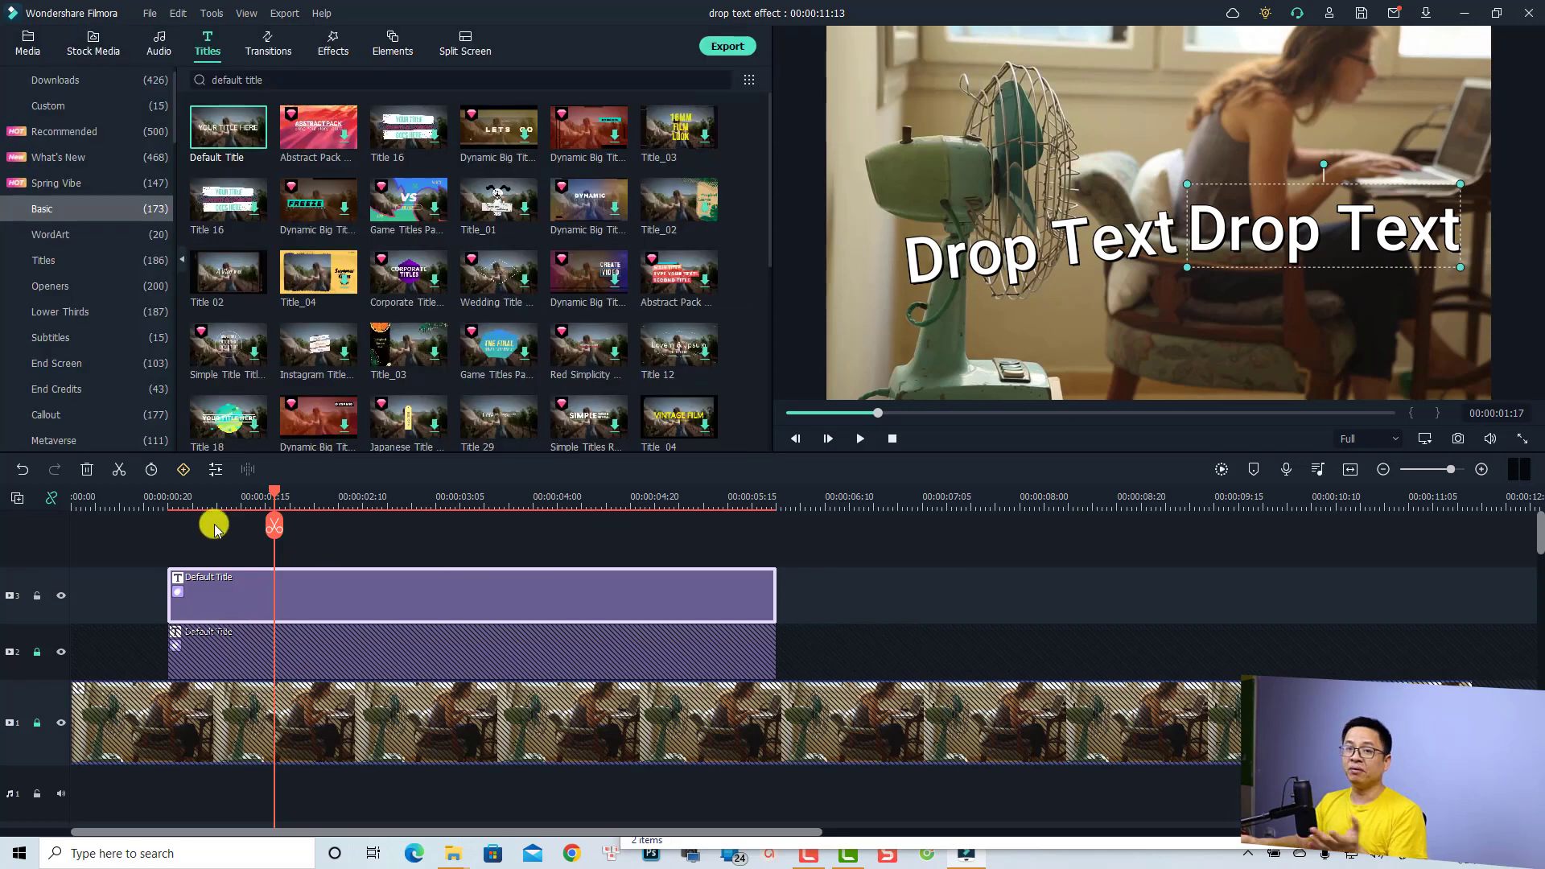
Step: Play the video from before both titles to past their end to compare the two title animations
{"action": "left_click", "coordinate": [106, 499]}
{"action": "key", "text": "space"}
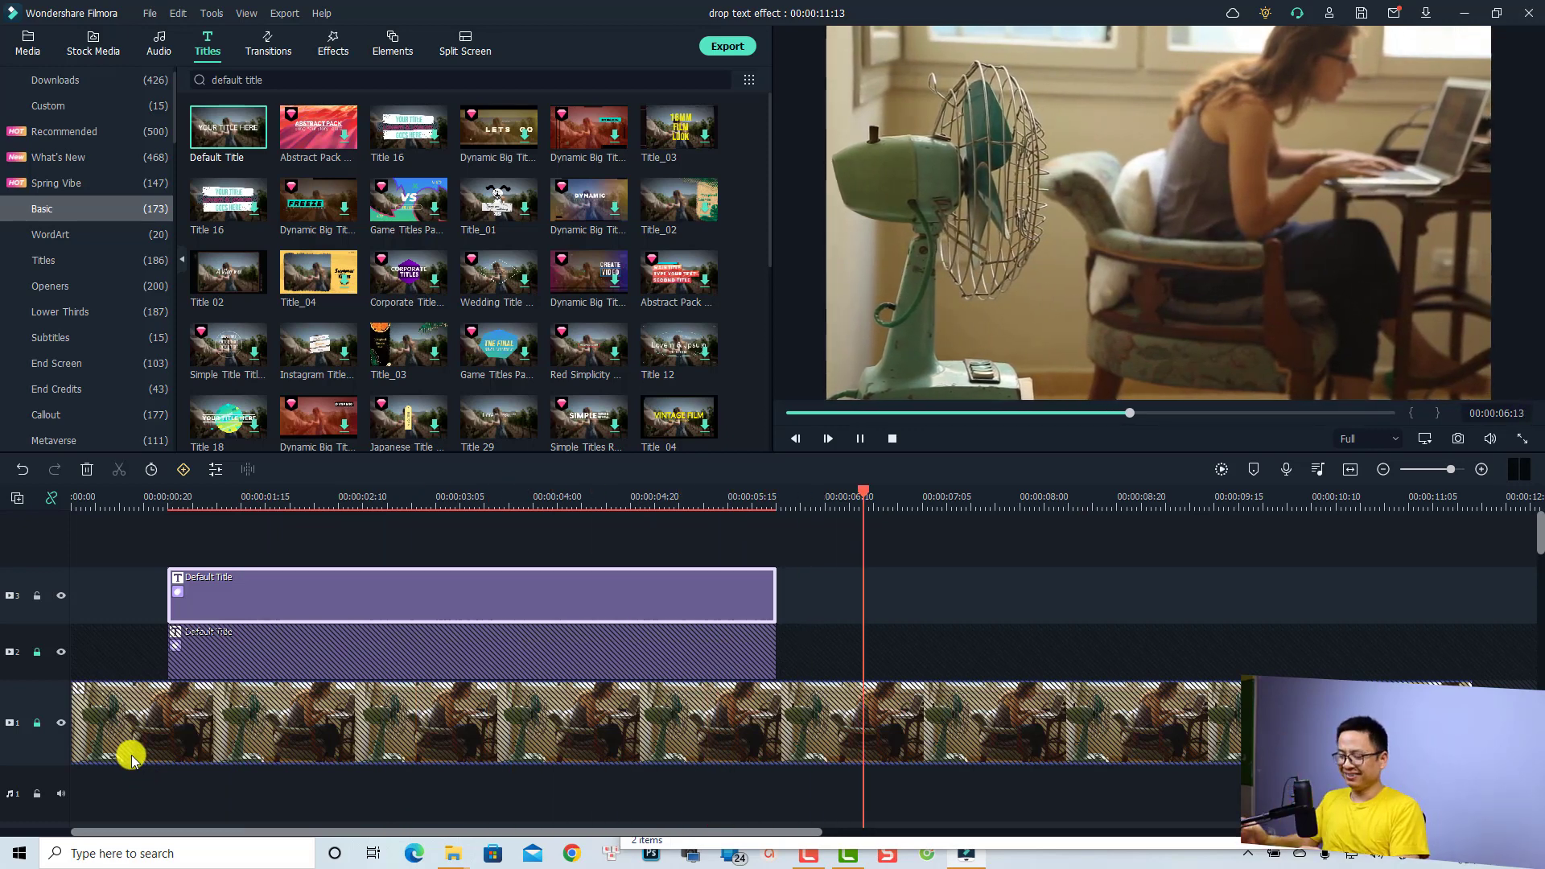
{"action": "key", "text": "space"}
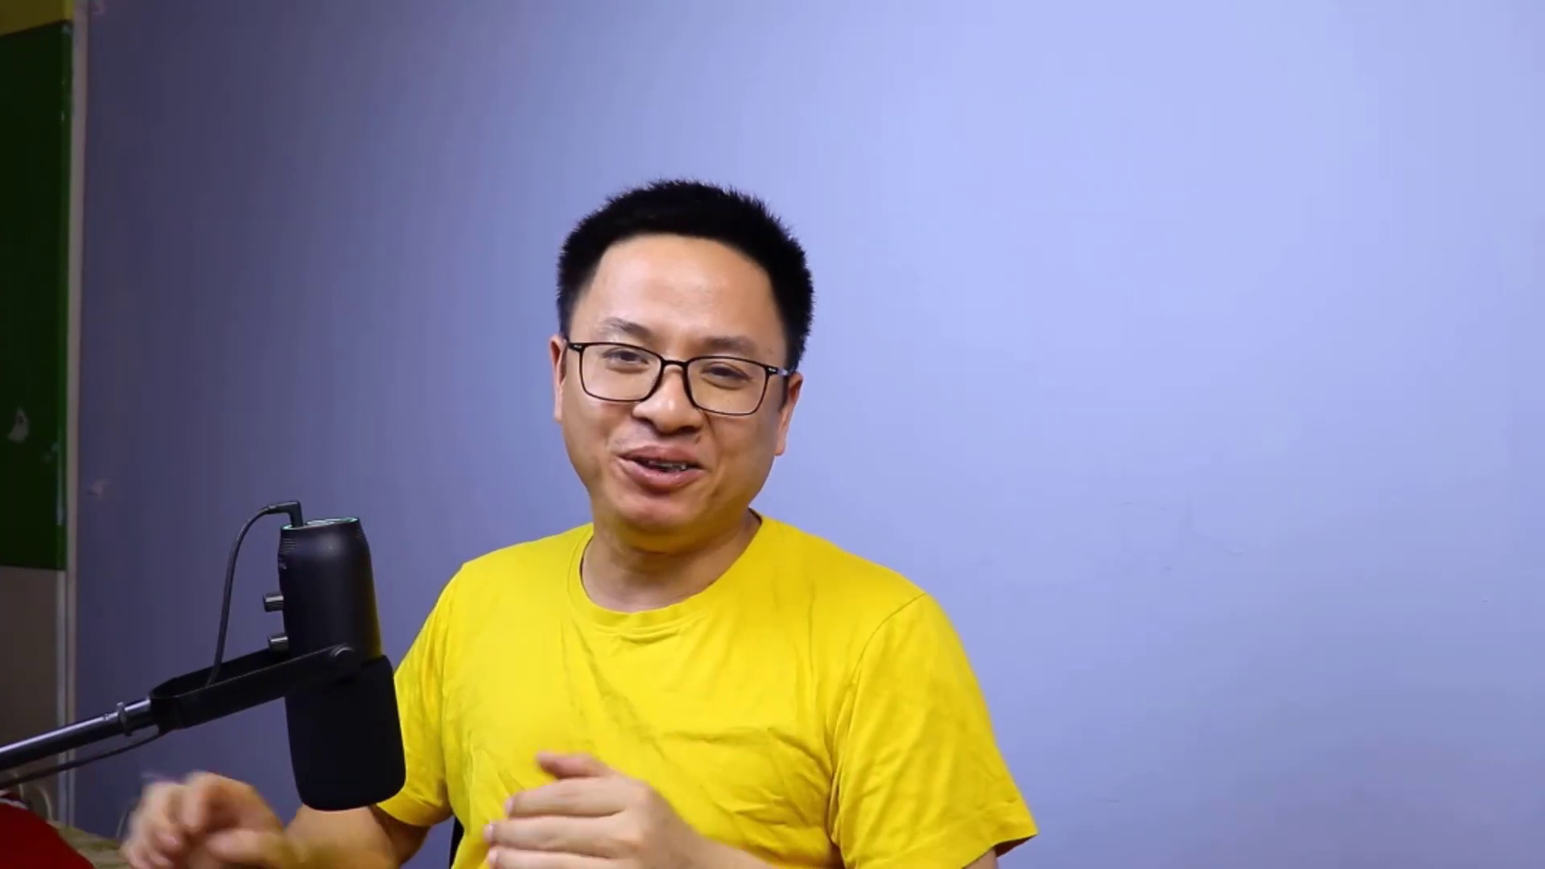